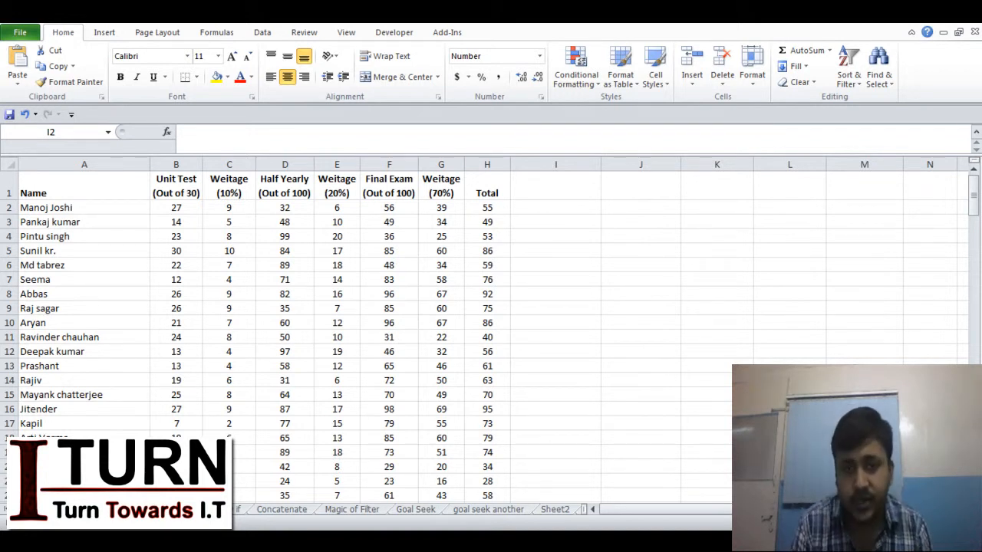
pyautogui.click(77, 36)
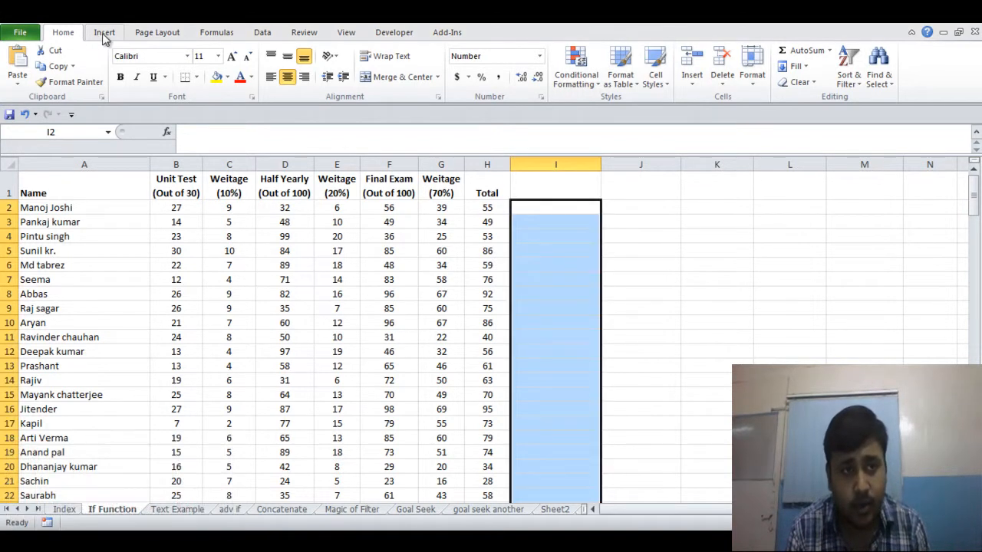
pyautogui.click(104, 34)
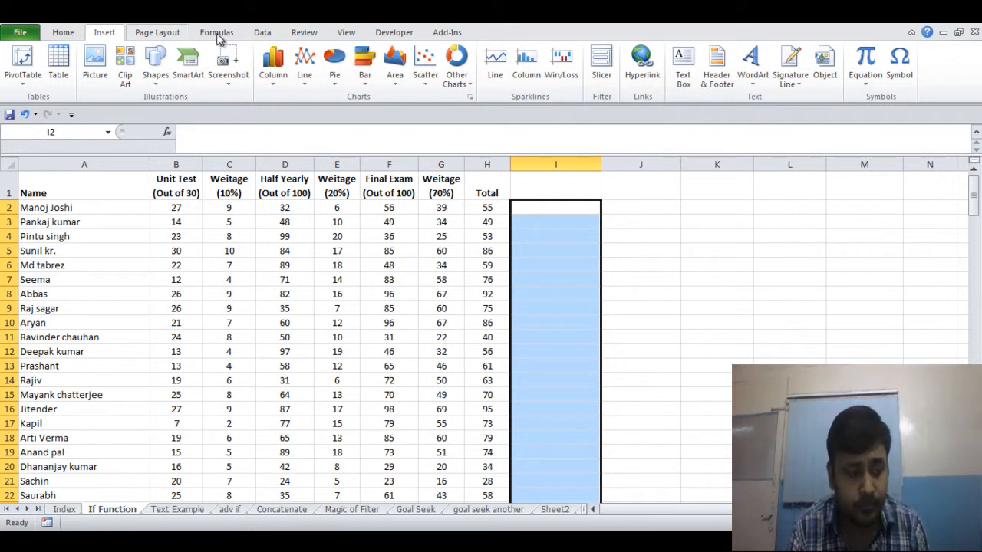
pyautogui.scroll(-2, 218, 35)
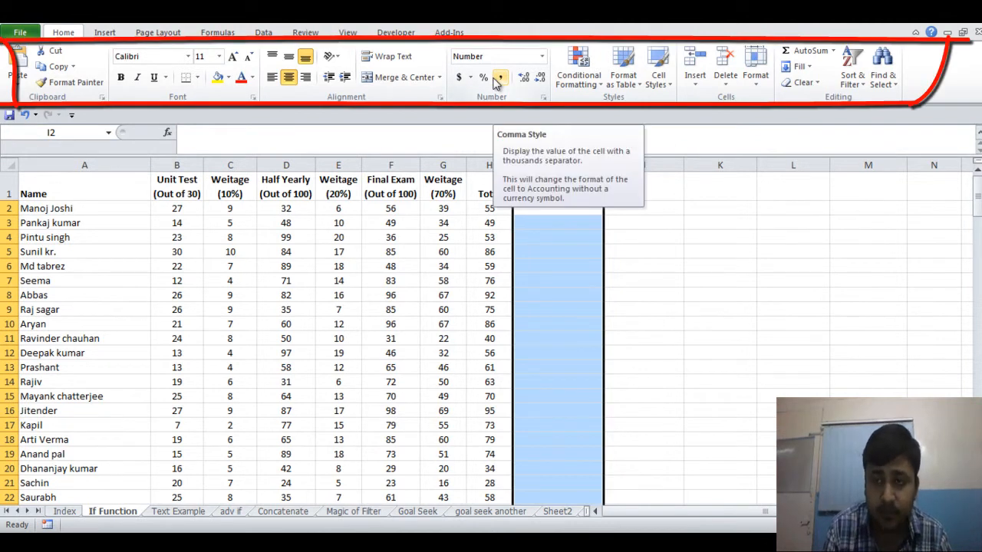
# Minimize the ribbon and make the Final Exam mark in cell F5 bold
pyautogui.click(915, 34)
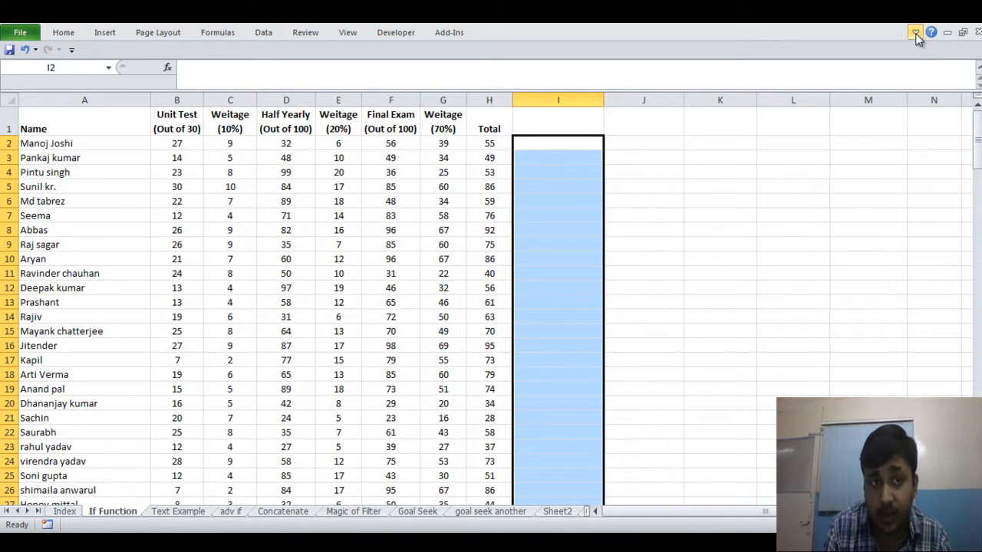
pyautogui.click(413, 187)
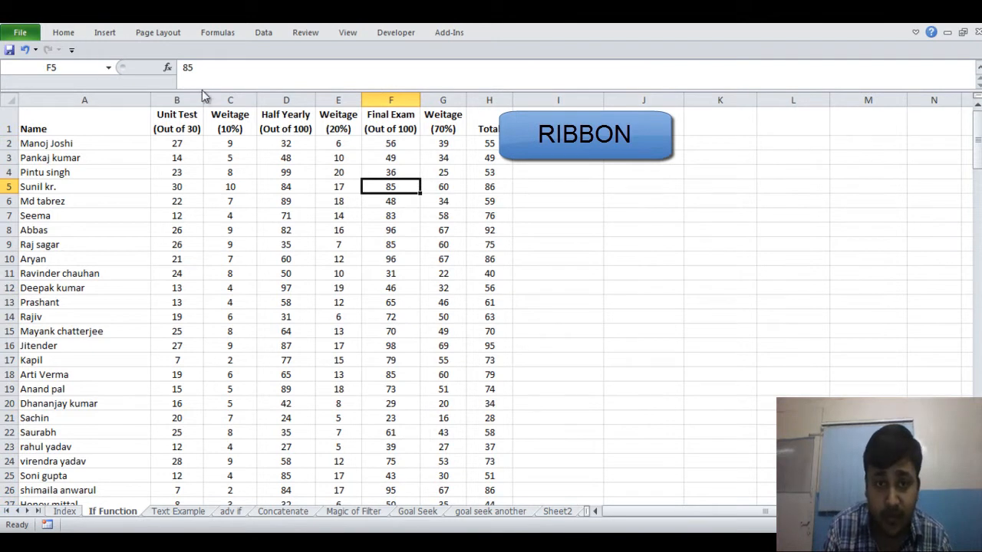
pyautogui.click(66, 33)
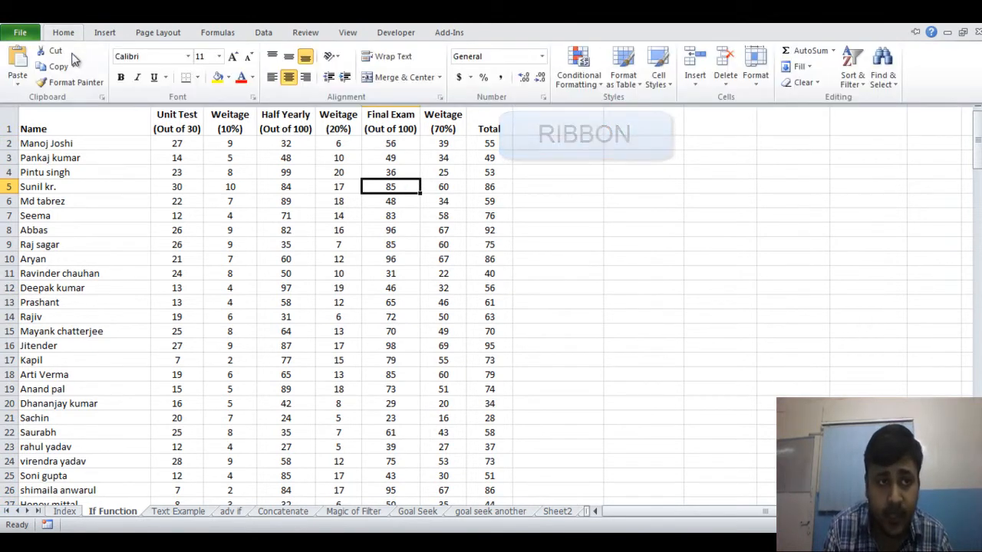
pyautogui.click(121, 79)
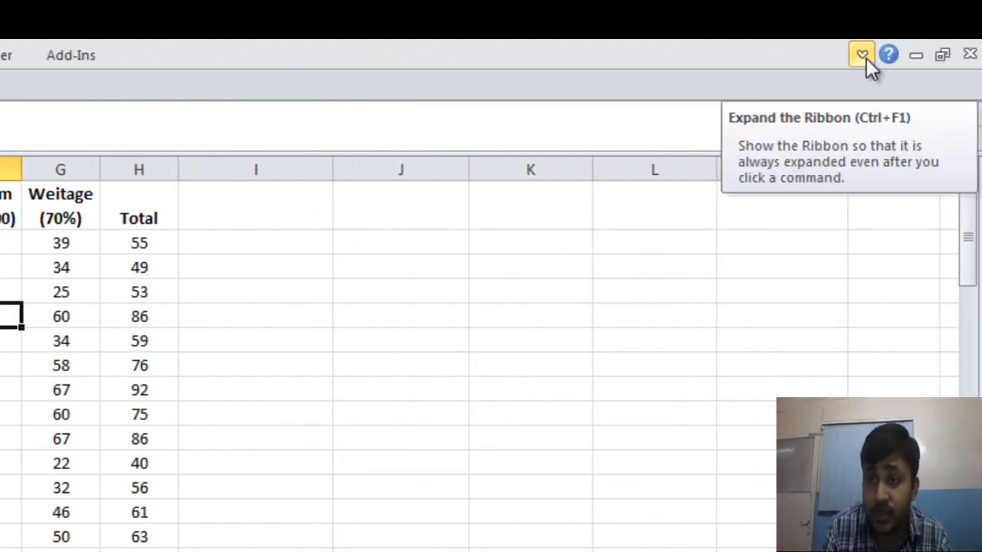
# Restore the permanently expanded ribbon and look over the alignment settings in Format Cells for cell F5
pyautogui.click(863, 57)
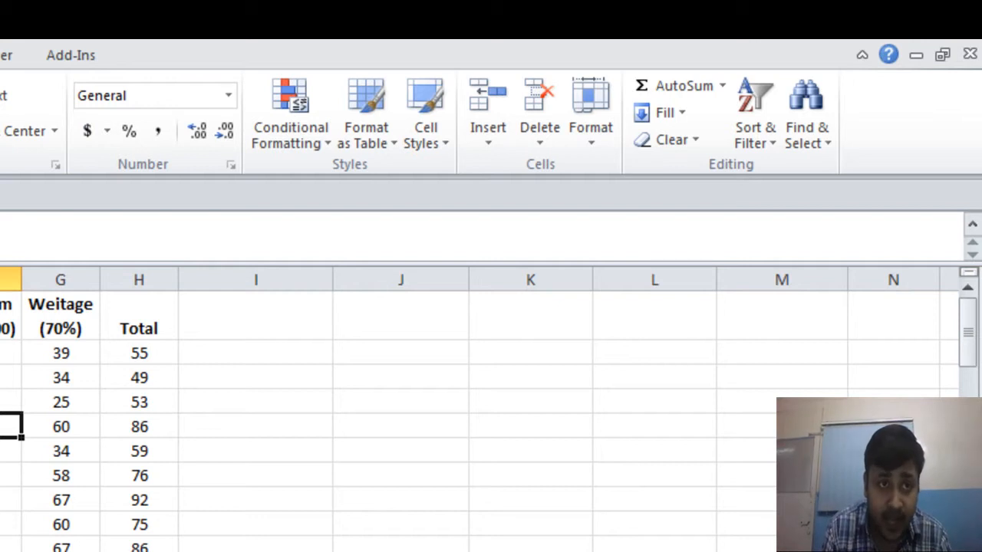
pyautogui.click(156, 33)
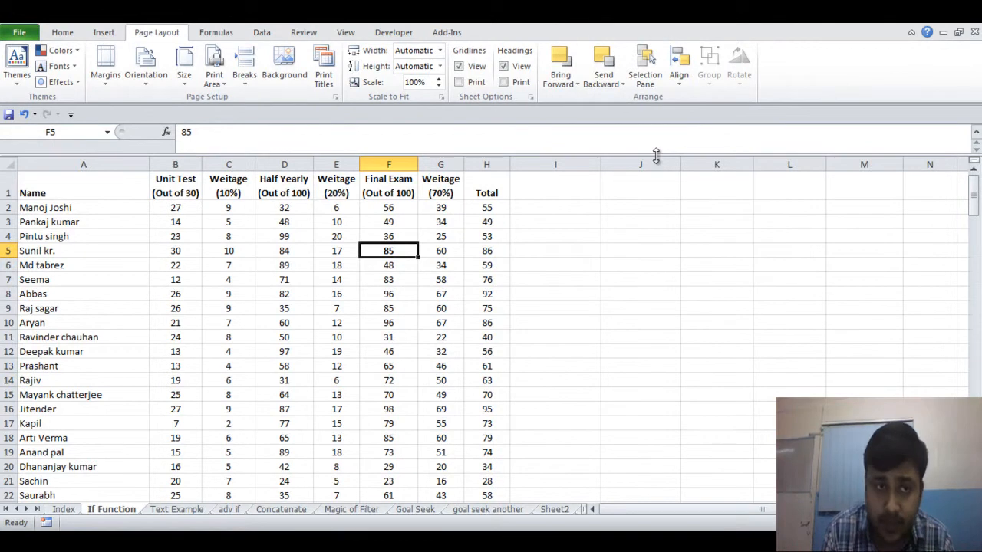
pyautogui.click(56, 34)
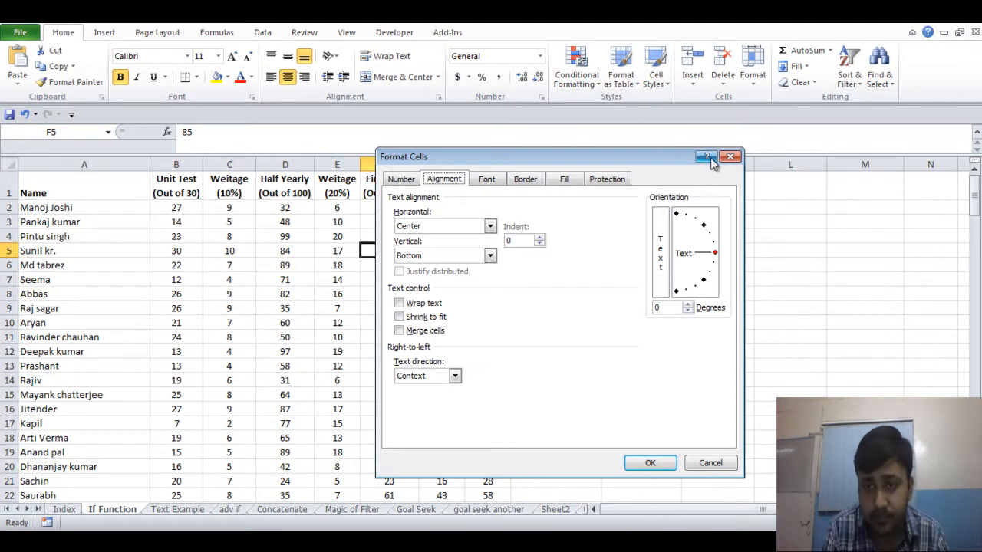
pyautogui.click(730, 156)
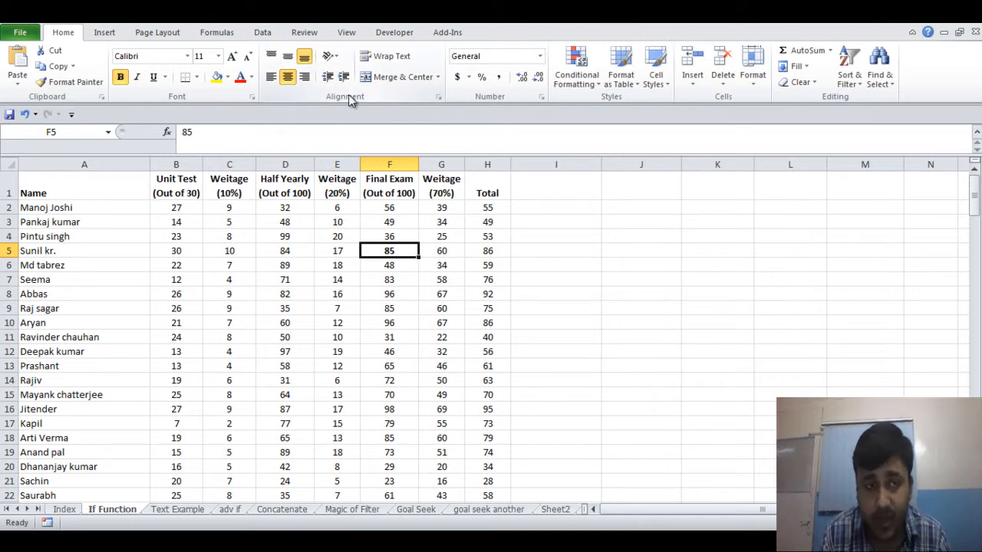
# Open the ribbon customization options and add a new custom tab directly after Add-Ins
pyautogui.click(20, 34)
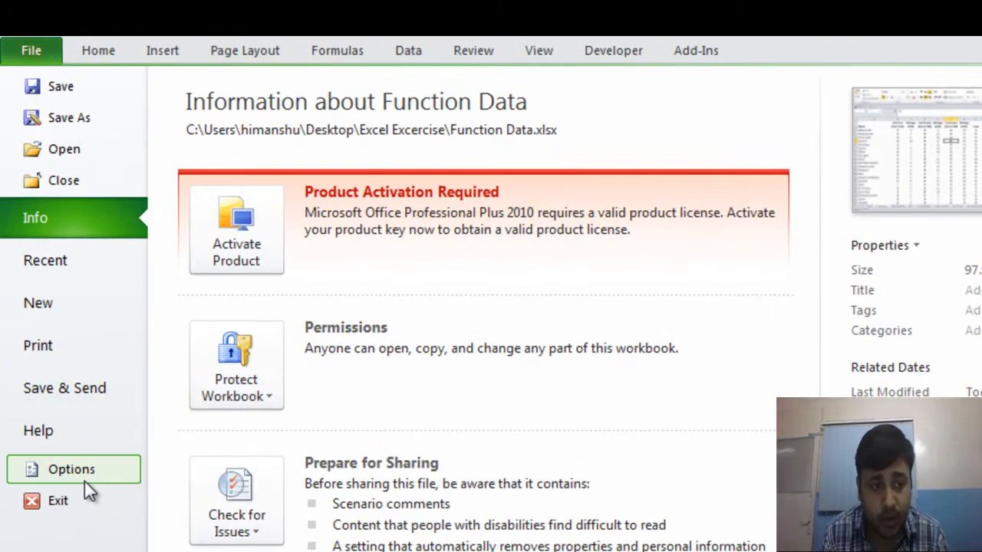
pyautogui.click(92, 483)
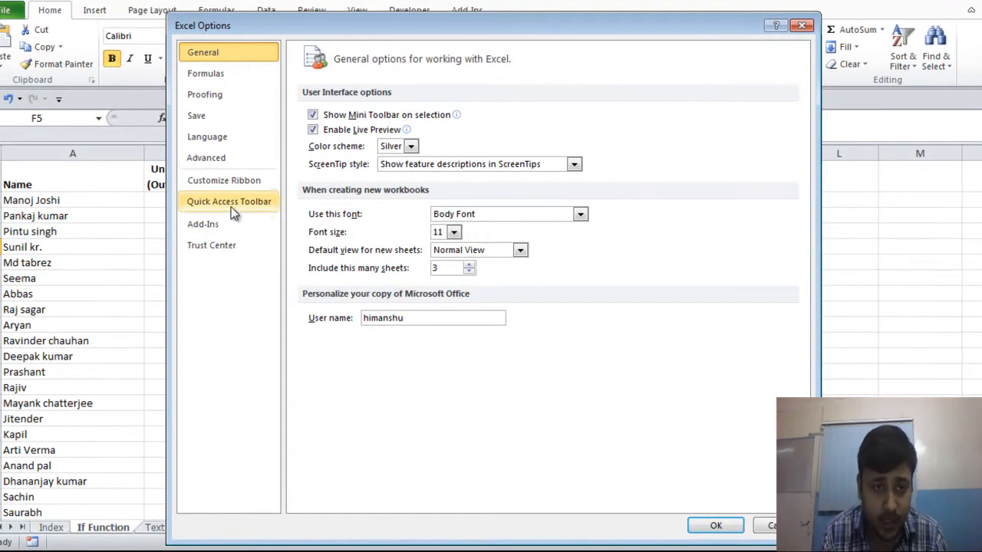
pyautogui.click(229, 184)
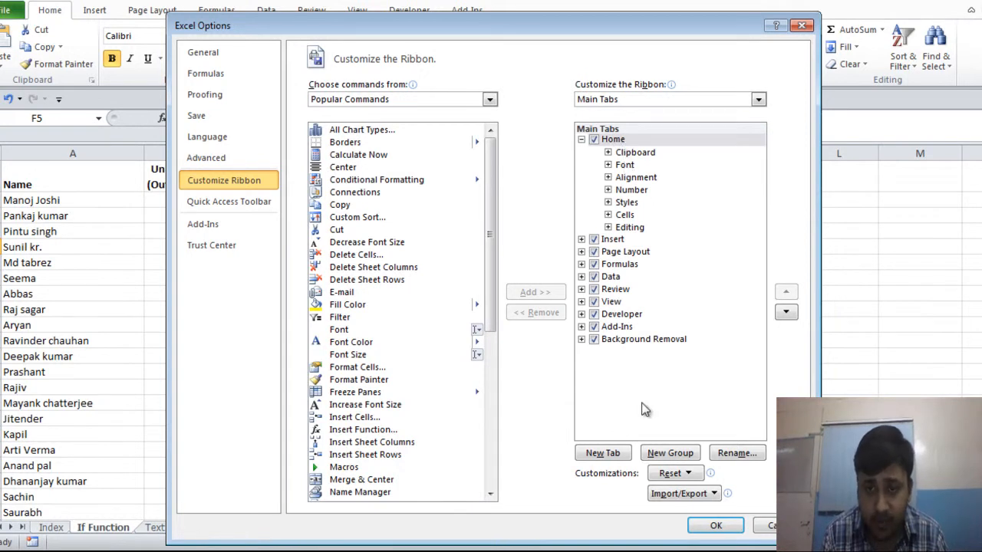
pyautogui.click(616, 316)
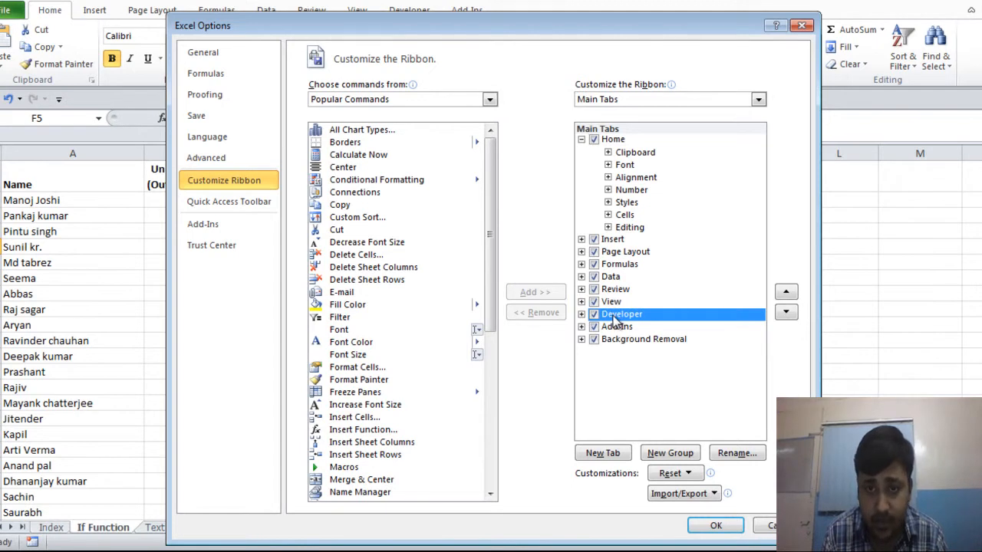
pyautogui.click(617, 327)
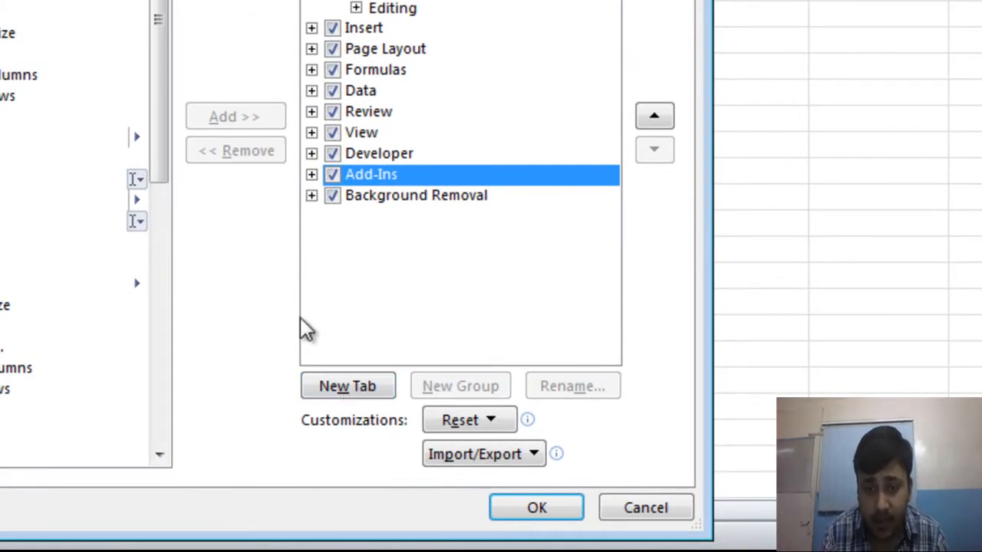
pyautogui.click(341, 387)
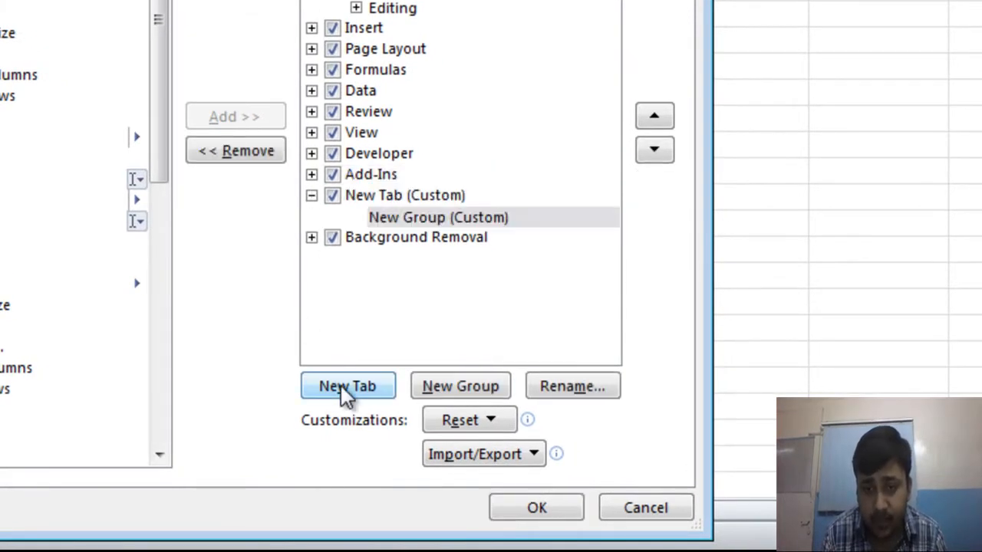
# Rename the new custom ribbon tab as Utility
pyautogui.click(377, 197)
pyautogui.rightClick(378, 199)
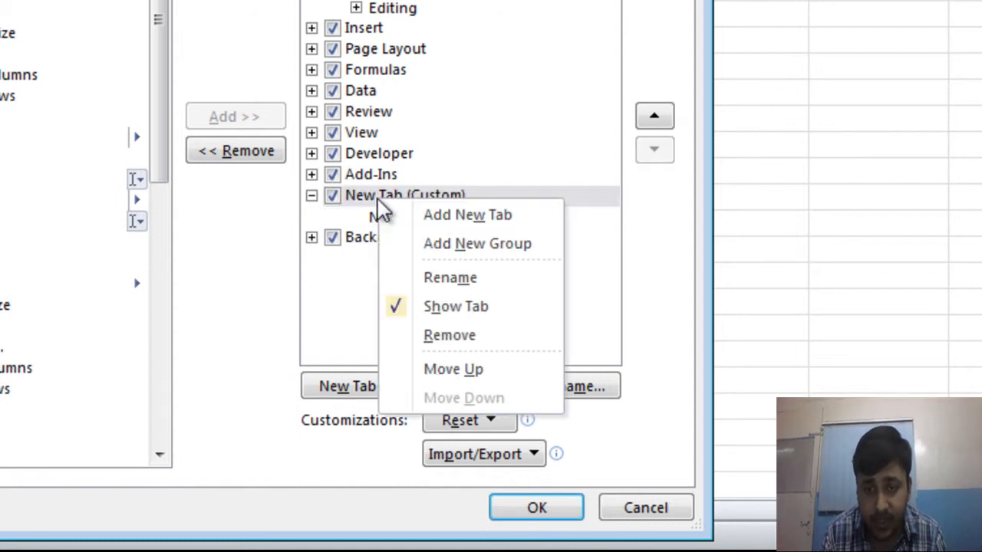
pyautogui.click(439, 277)
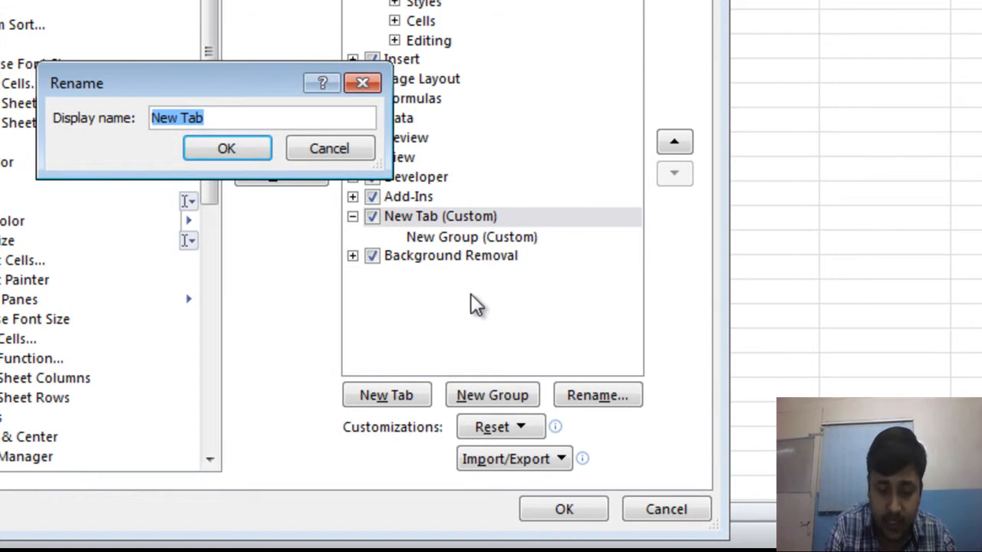
pyautogui.write('Utility')
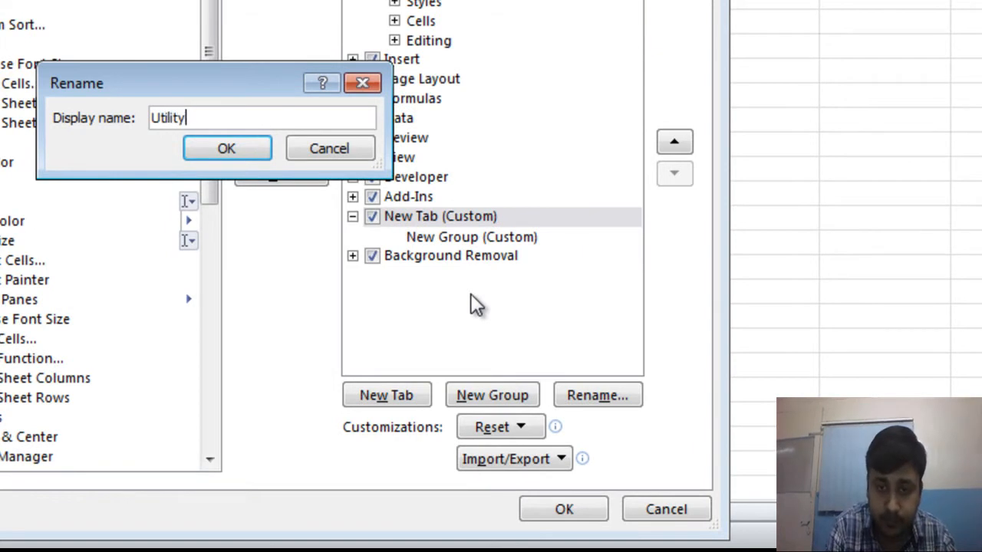
pyautogui.click(221, 152)
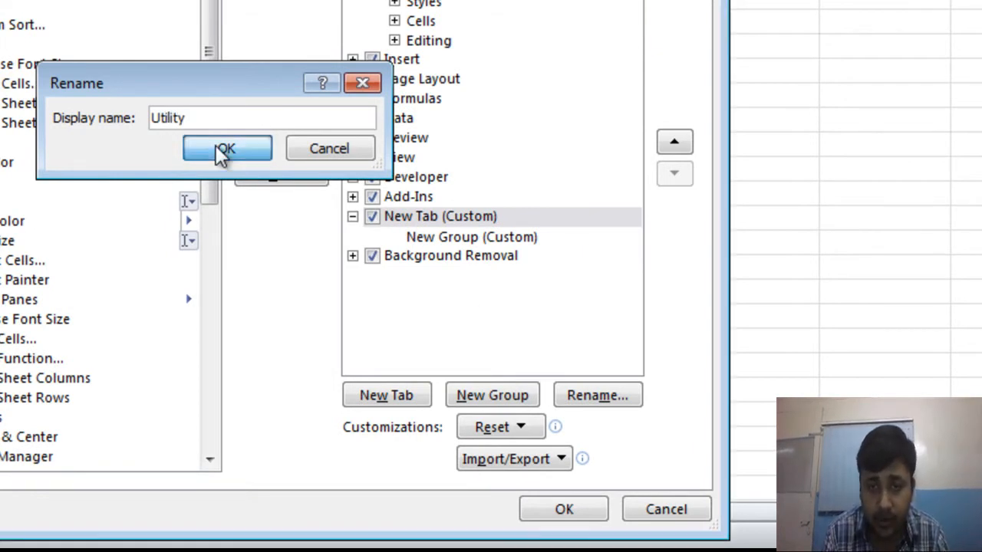
# Rename the new custom group under Utility as Important Tools
pyautogui.click(442, 240)
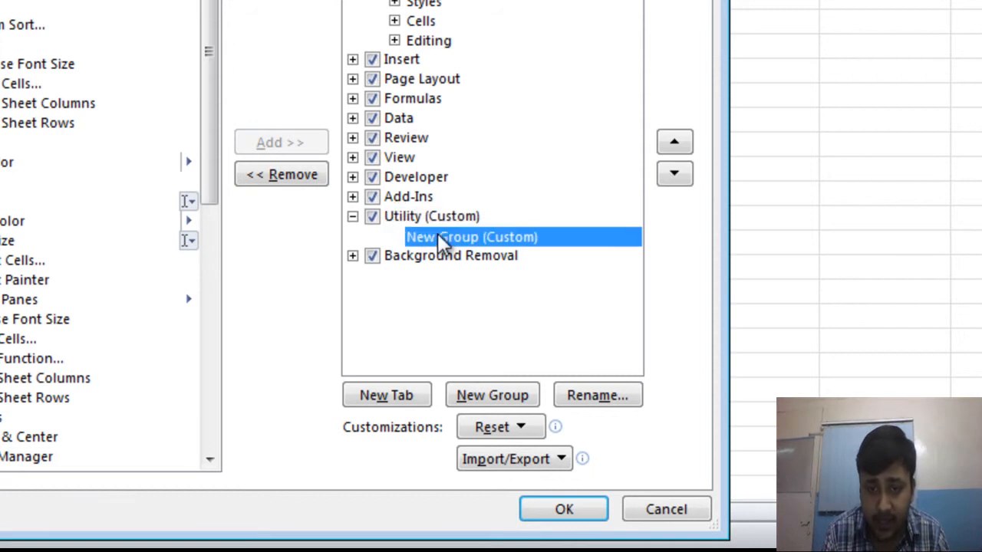
pyautogui.rightClick(440, 240)
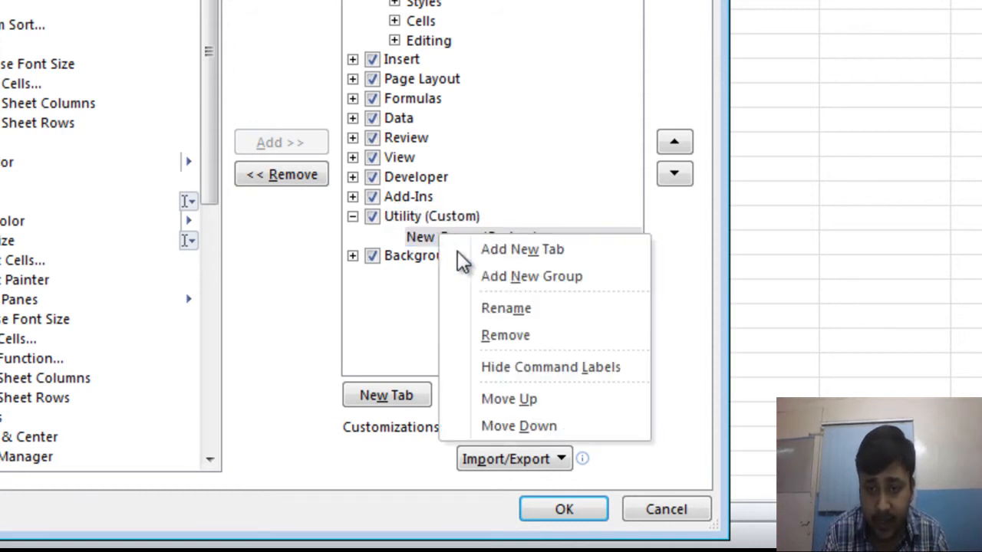
pyautogui.click(505, 309)
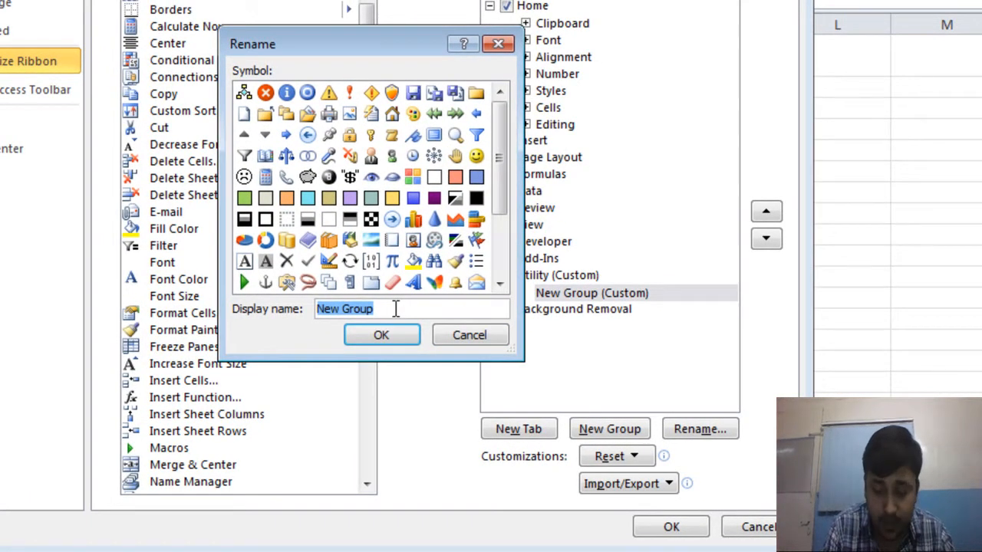
pyautogui.write('Important')
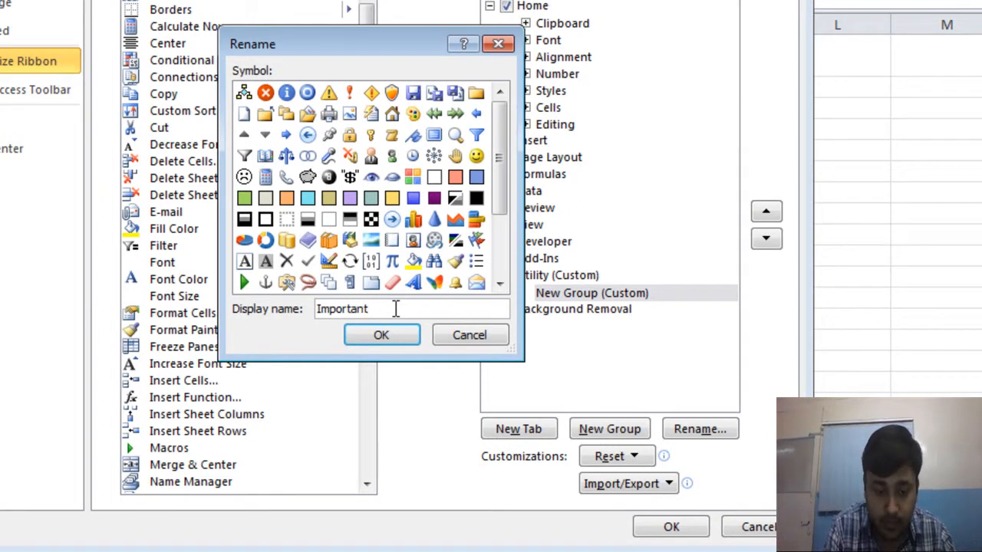
pyautogui.write(' Tools')
pyautogui.click(393, 332)
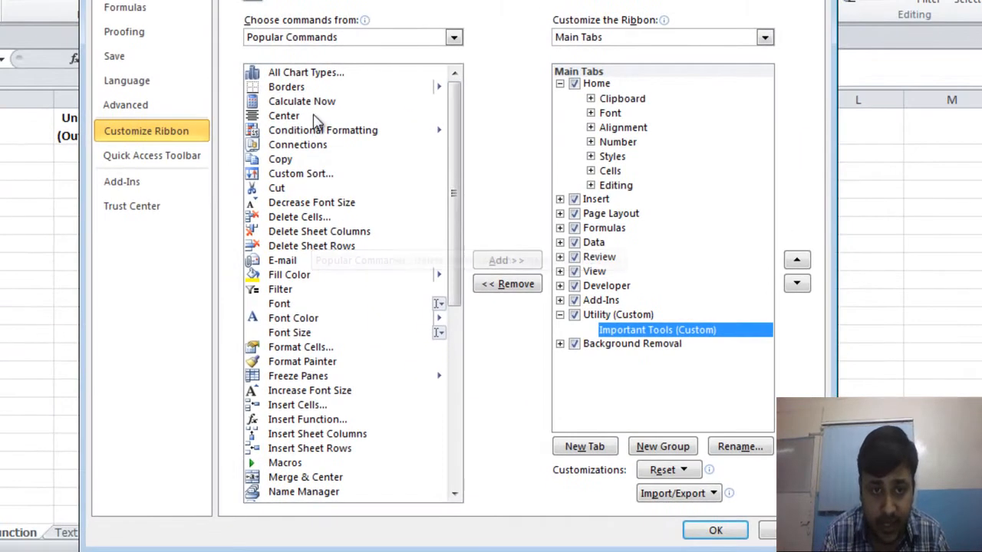
# Add Conditional Formatting, Custom Sort, Format Painter and Freeze Panes to the Important Tools group, apply the customization, and check the Utility commands
pyautogui.click(321, 133)
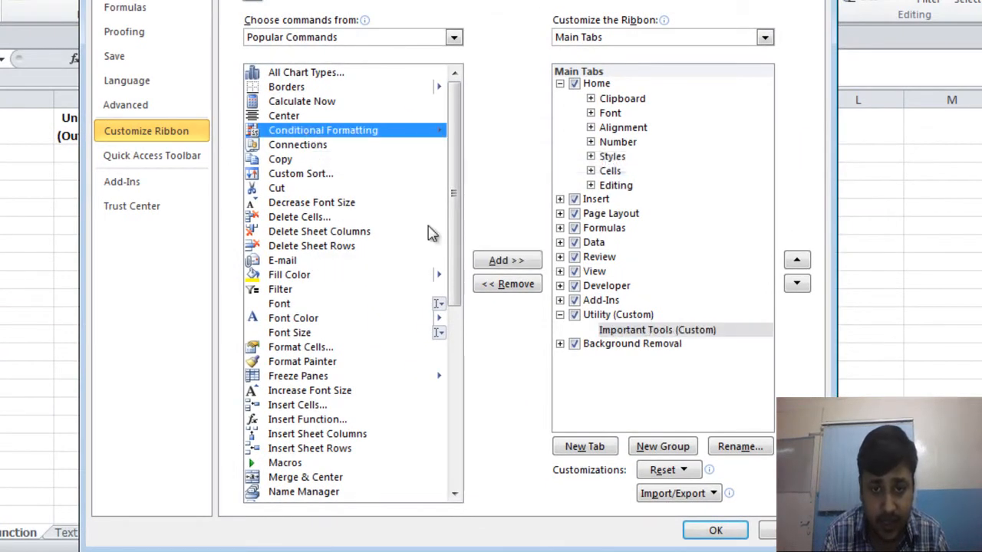
pyautogui.click(504, 264)
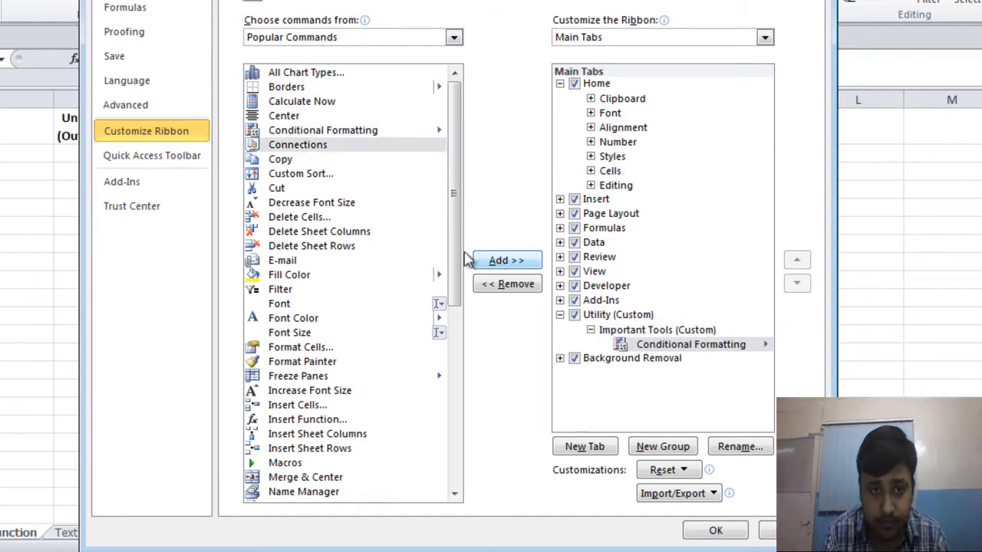
pyautogui.click(299, 174)
pyautogui.click(502, 263)
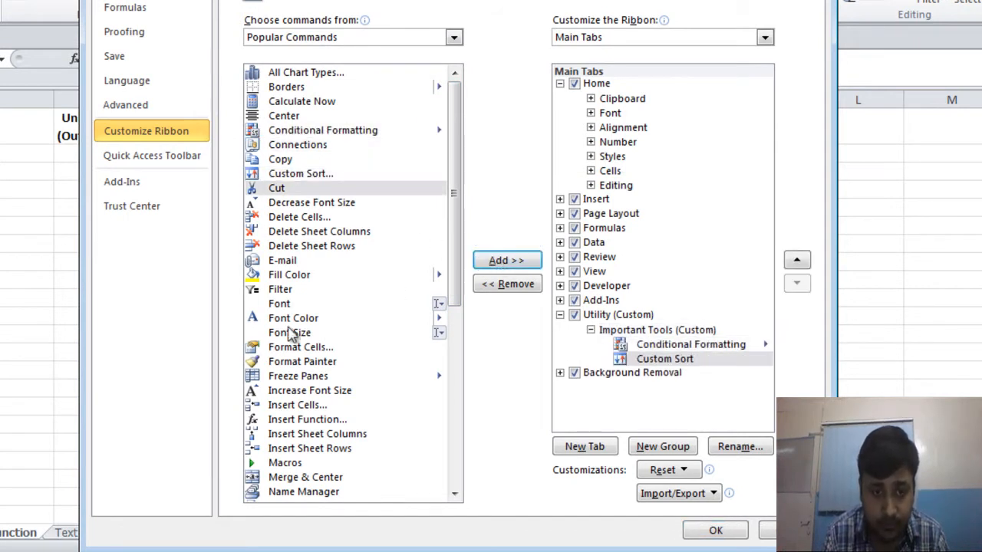
pyautogui.click(292, 364)
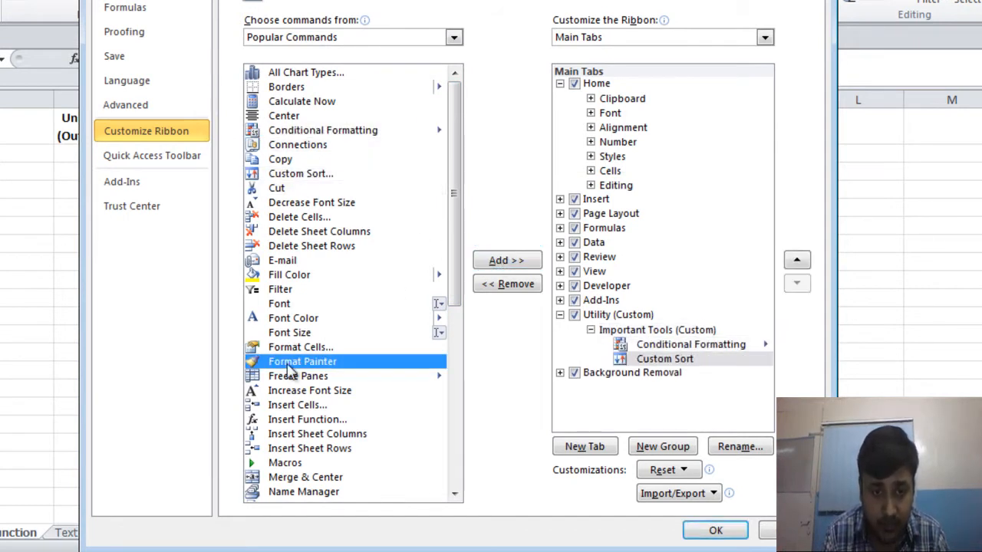
pyautogui.click(498, 263)
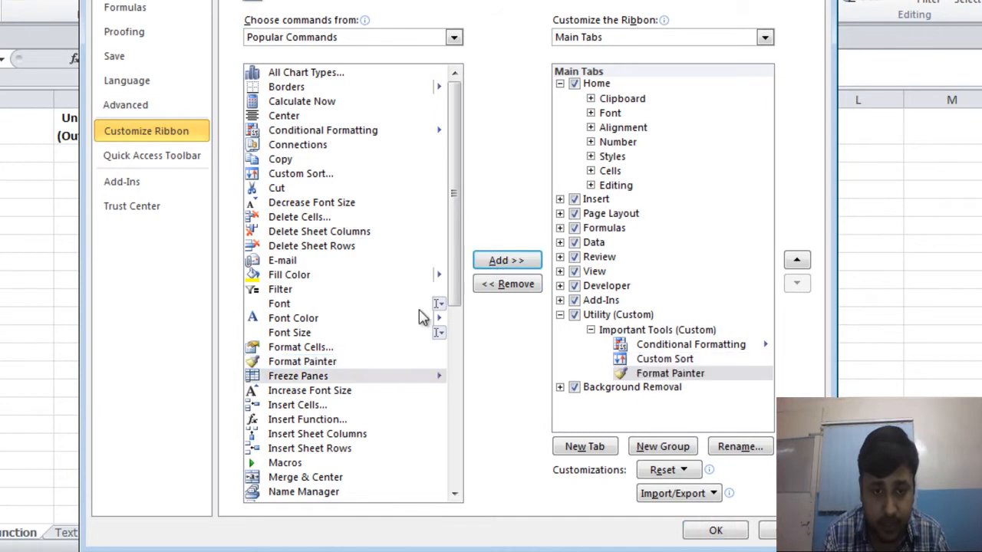
pyautogui.click(507, 261)
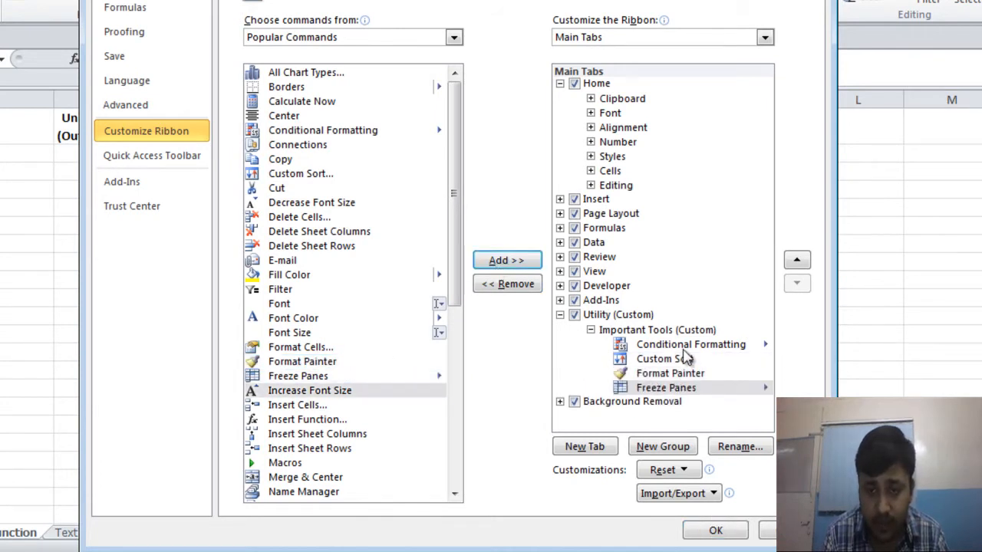
pyautogui.click(709, 529)
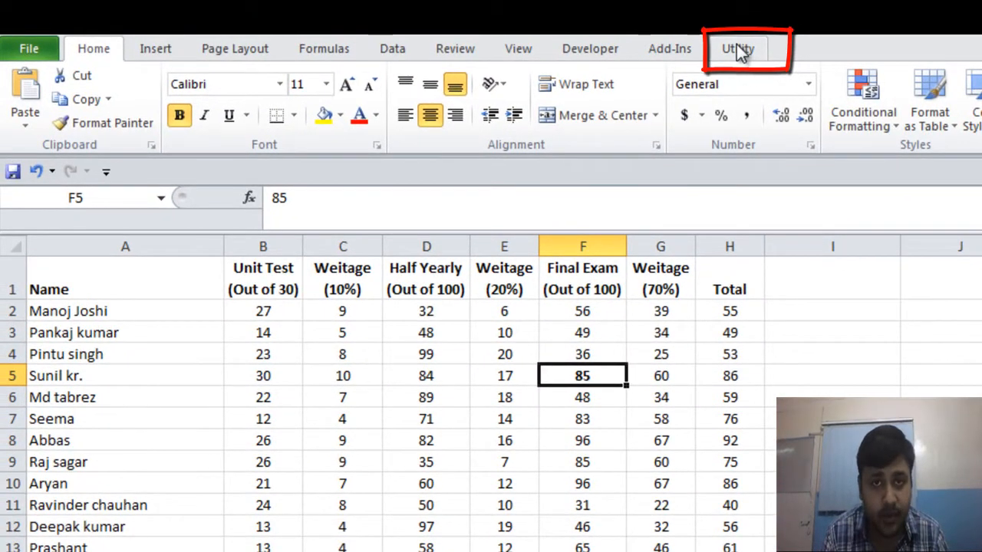
pyautogui.click(736, 46)
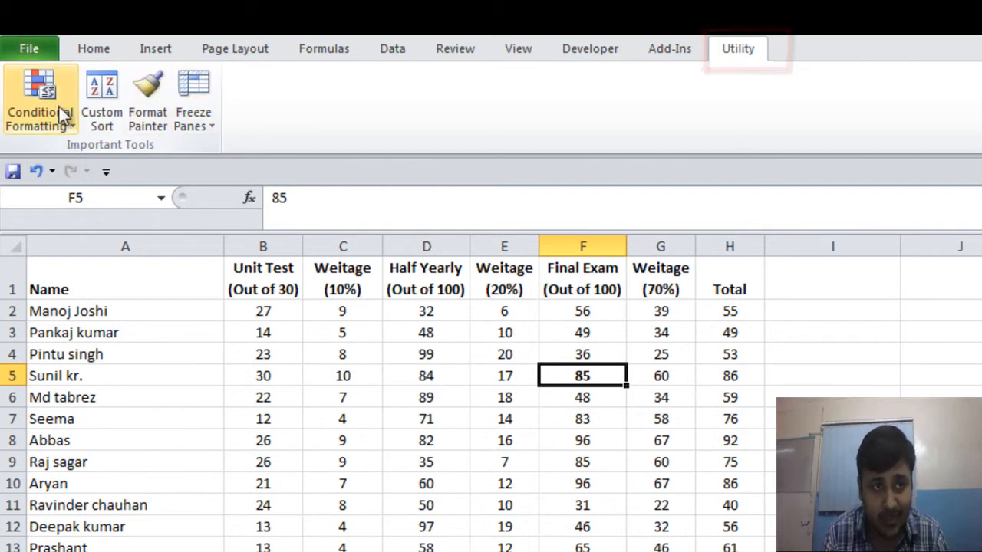
pyautogui.click(86, 52)
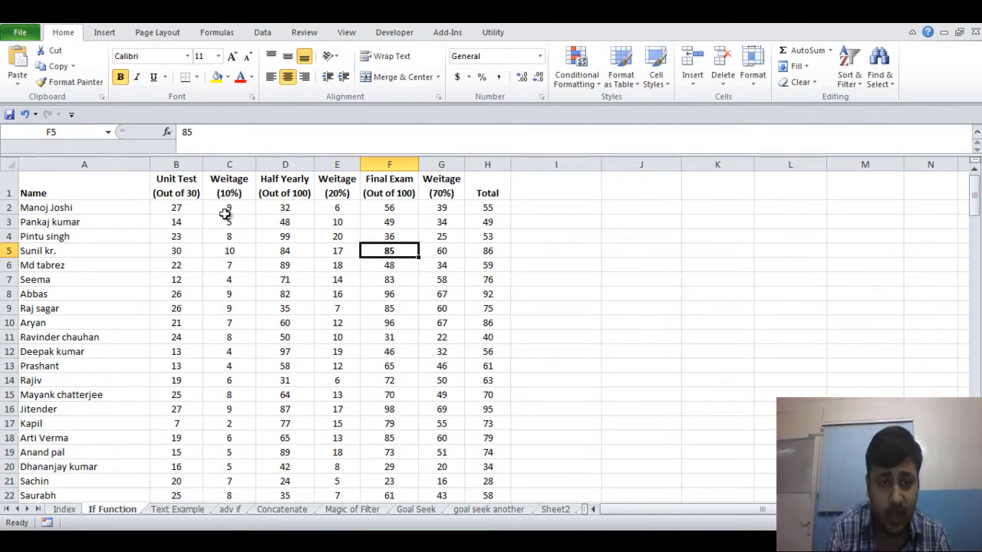
# Select cells D6, D9, G5 and G9 one after another to inspect their contents
pyautogui.click(260, 266)
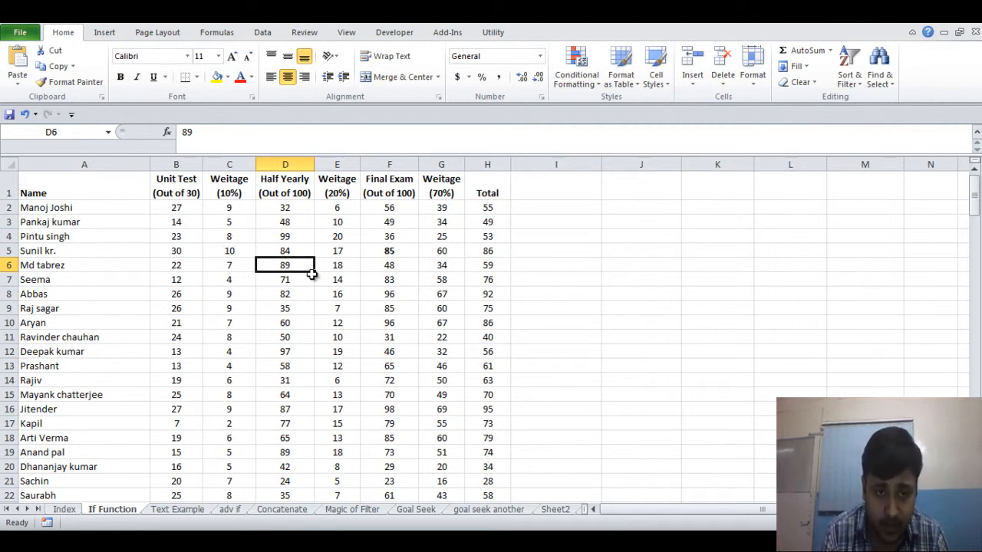
pyautogui.click(311, 308)
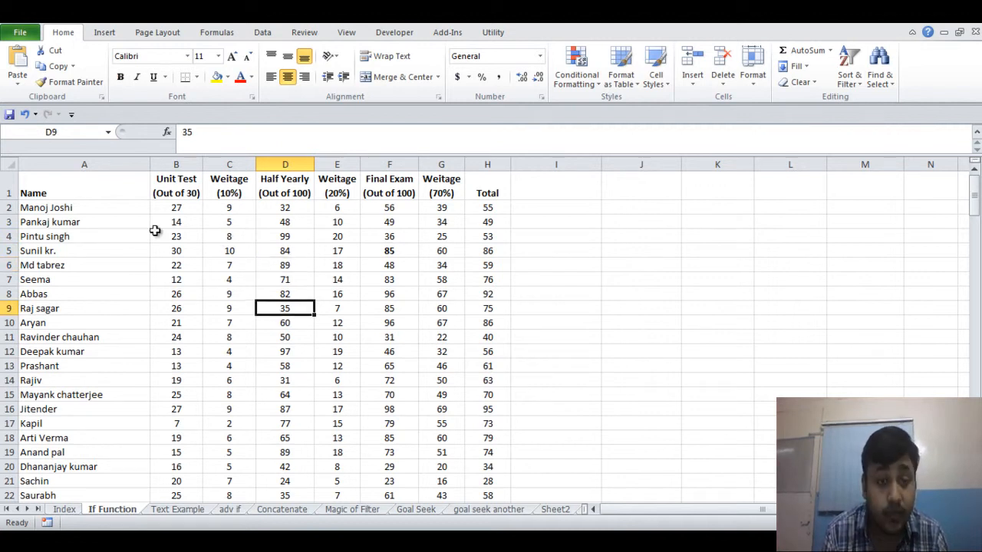
pyautogui.click(441, 253)
pyautogui.click(437, 310)
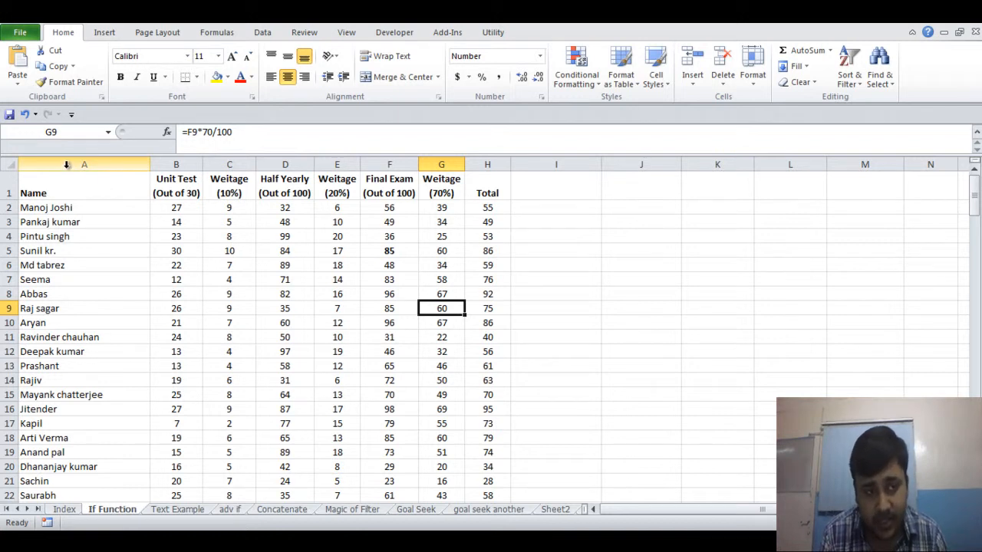
# Select columns A to C as a block, and rows 1 to 8 as a block, to distinguish columns from rows
pyautogui.moveTo(67, 164); pyautogui.dragTo(226, 167)
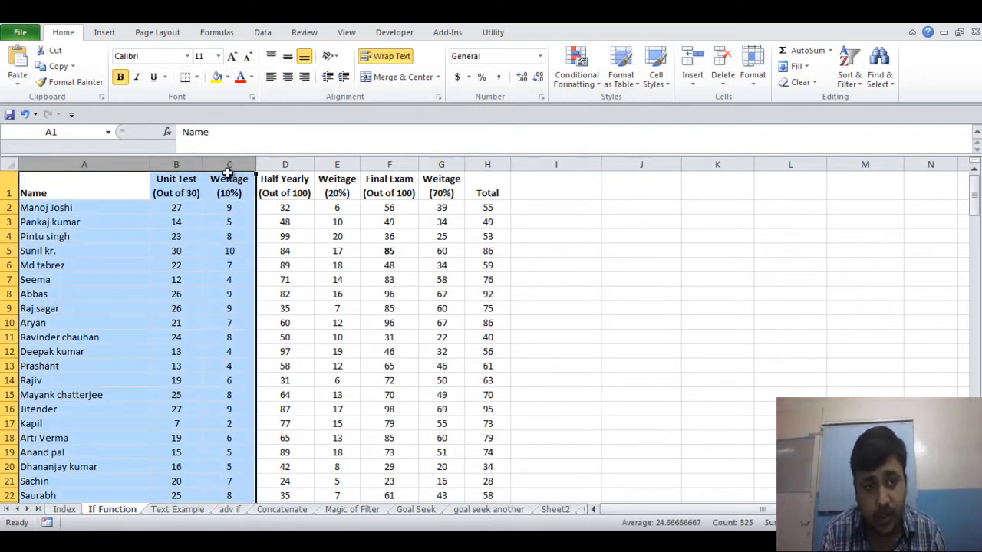
pyautogui.click(172, 220)
pyautogui.moveTo(8, 191); pyautogui.dragTo(10, 291)
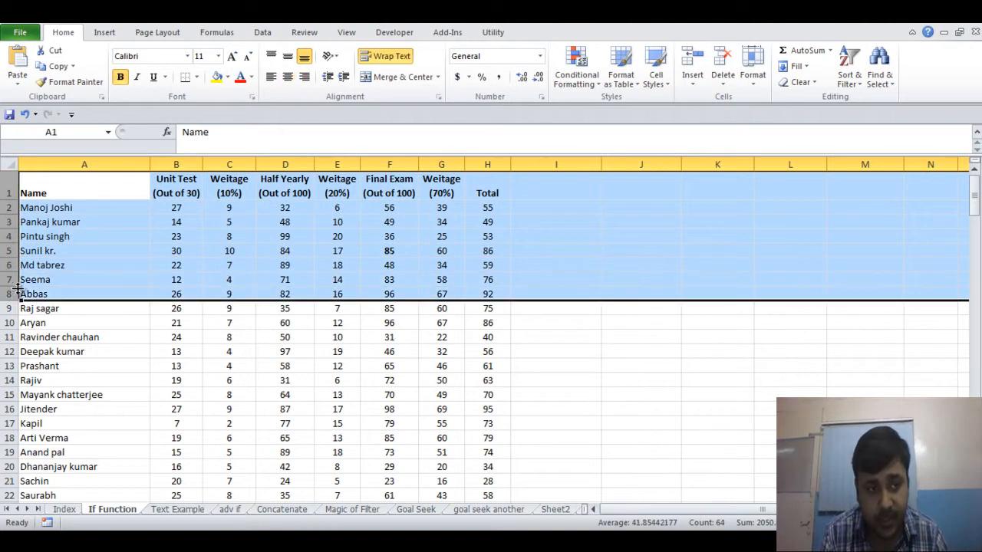
pyautogui.click(109, 342)
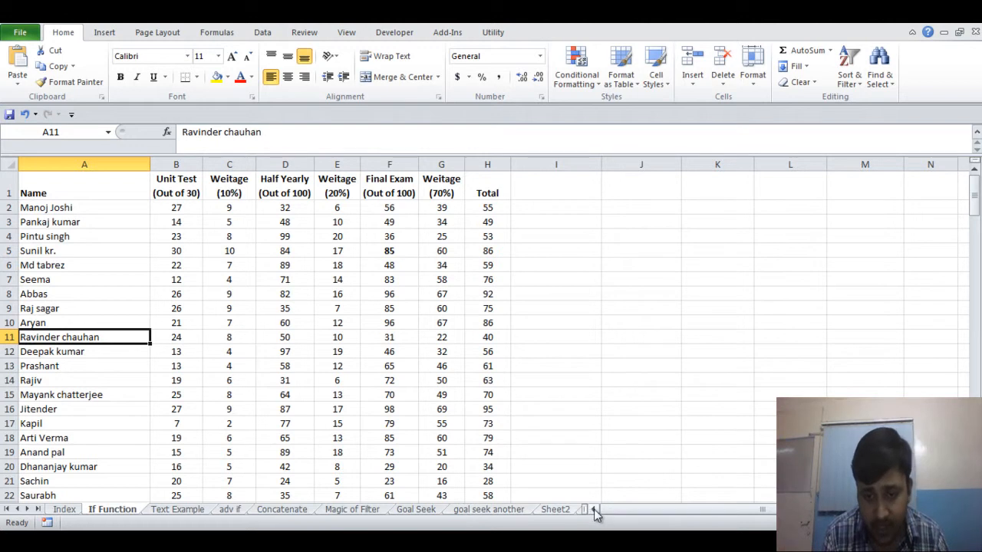
# Widen the sheet tab area and add a new worksheet after Sheet5, checking the options available for it
pyautogui.moveTo(587, 510); pyautogui.dragTo(776, 510)
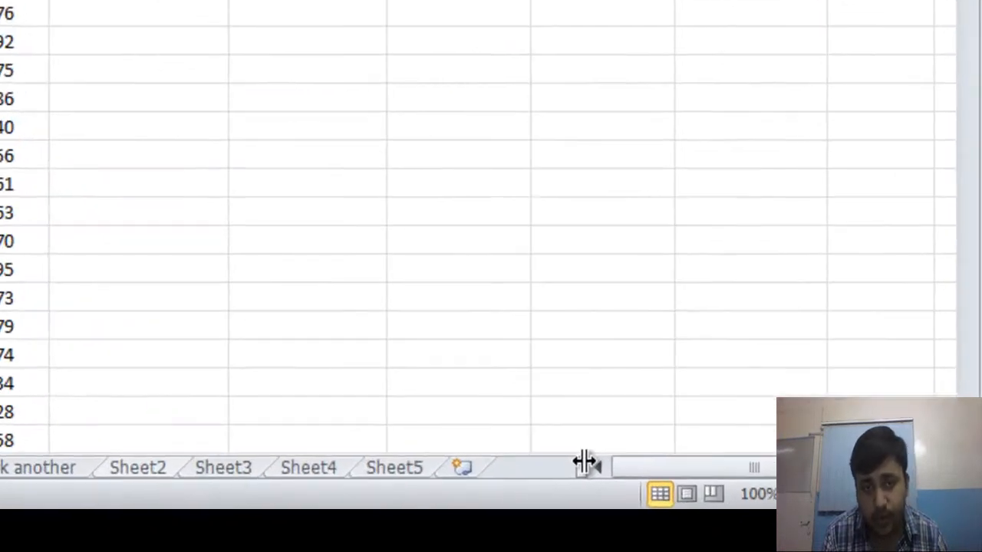
pyautogui.click(462, 466)
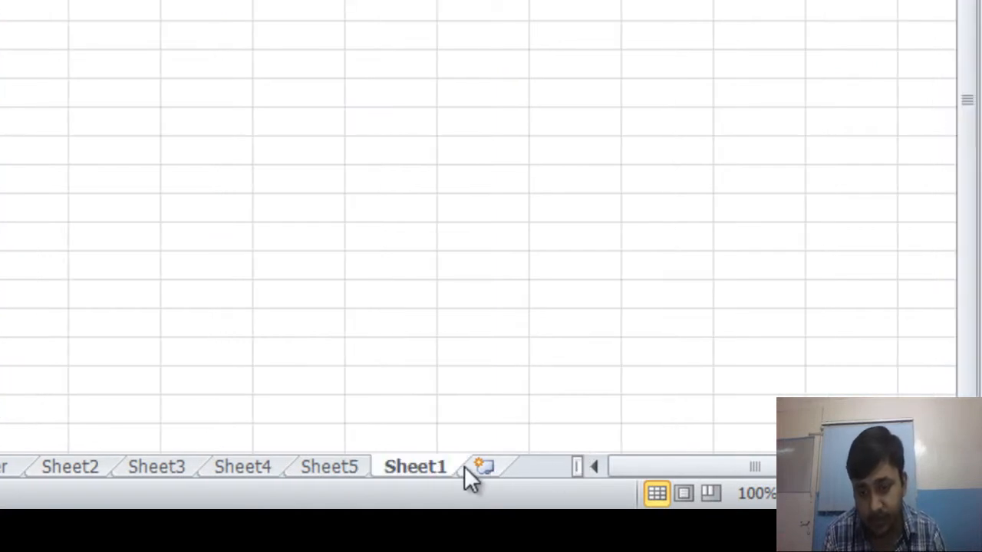
pyautogui.rightClick(420, 476)
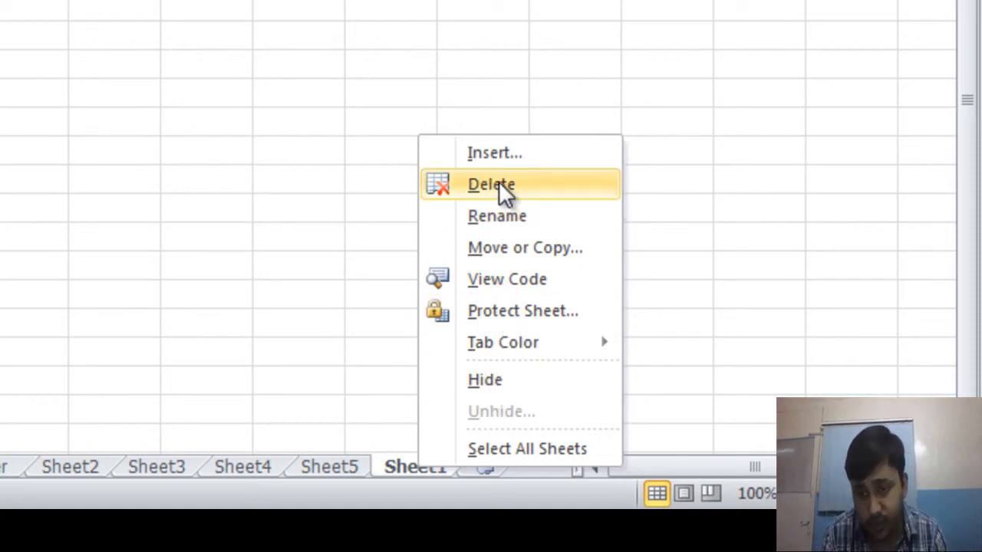
pyautogui.click(111, 176)
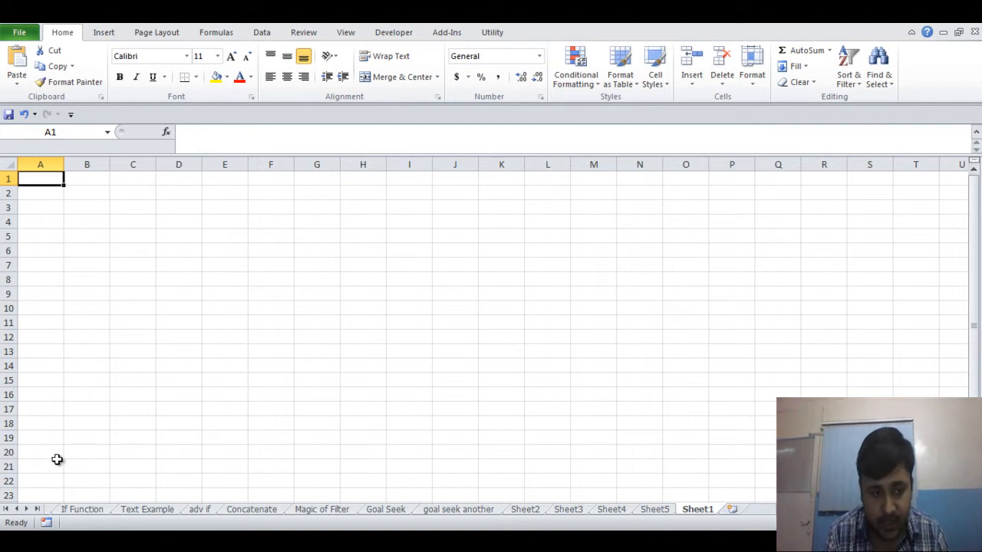
# In the If Function sheet, jump from A2 down to the worksheet's last row, and from A1 across to its last column
pyautogui.click(86, 509)
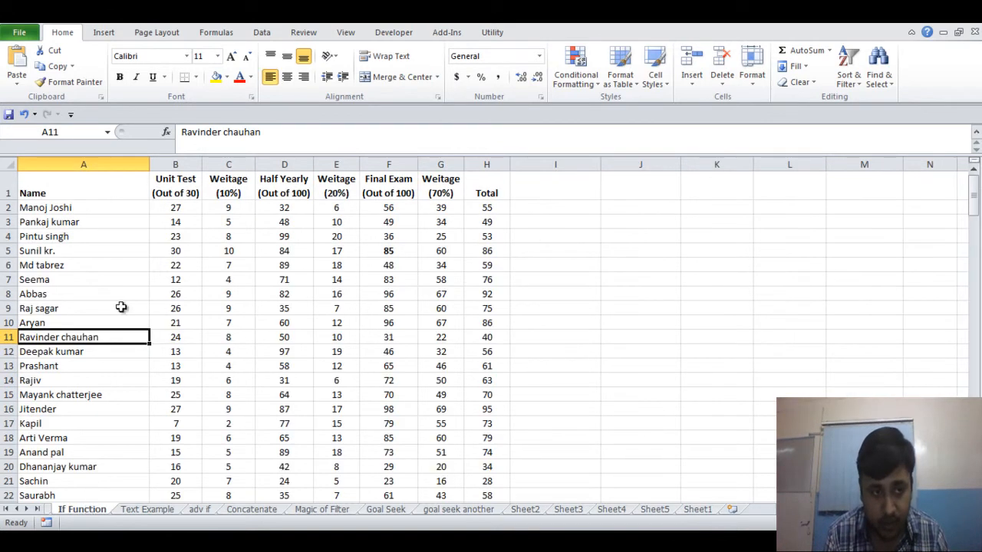
pyautogui.click(56, 208)
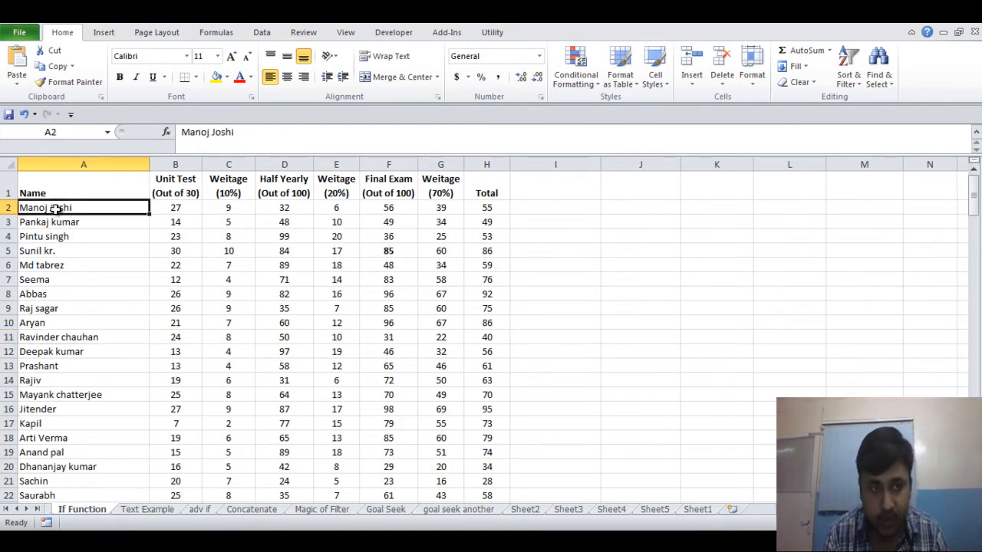
pyautogui.hotkey('ctrl', 'Down')
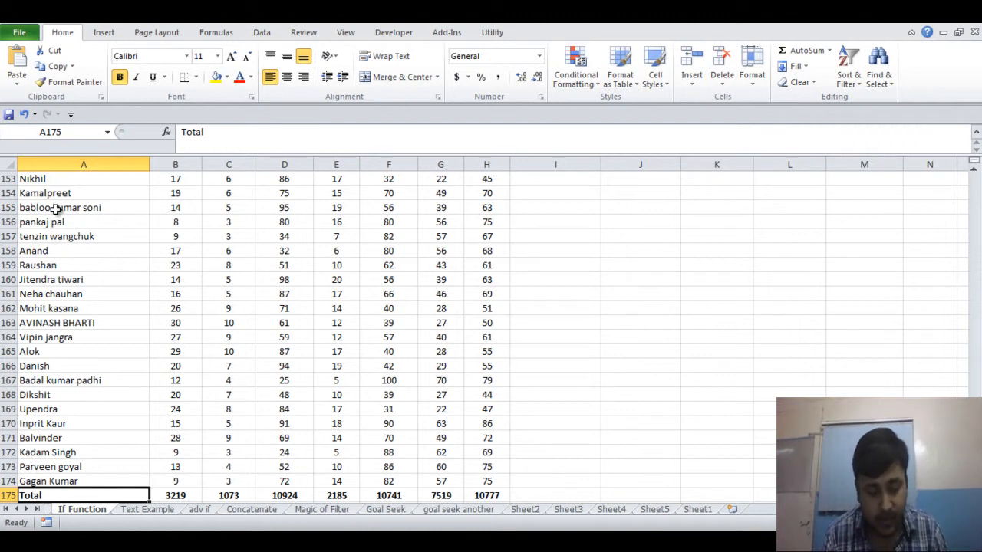
pyautogui.hotkey('ctrl', 'Down')
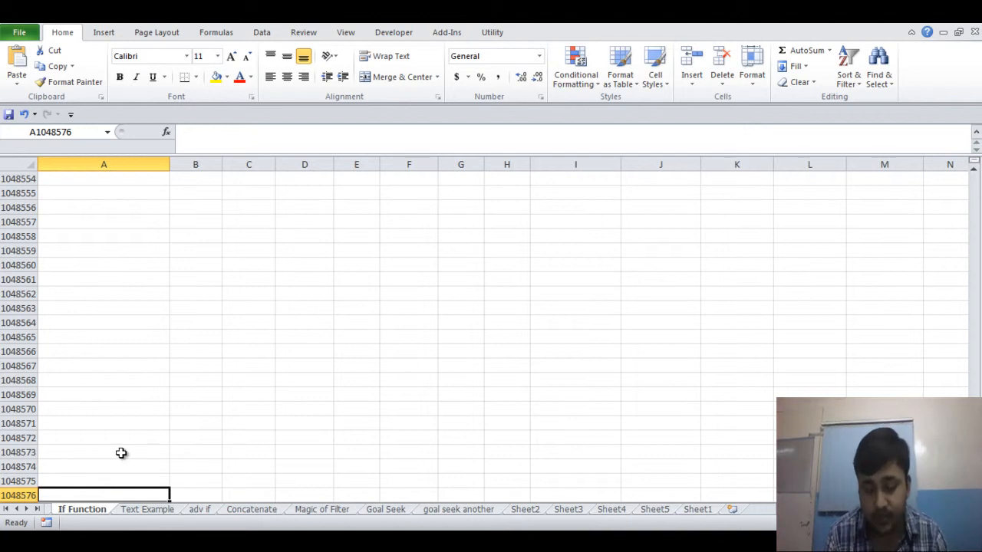
pyautogui.hotkey('ctrl', 'Home')
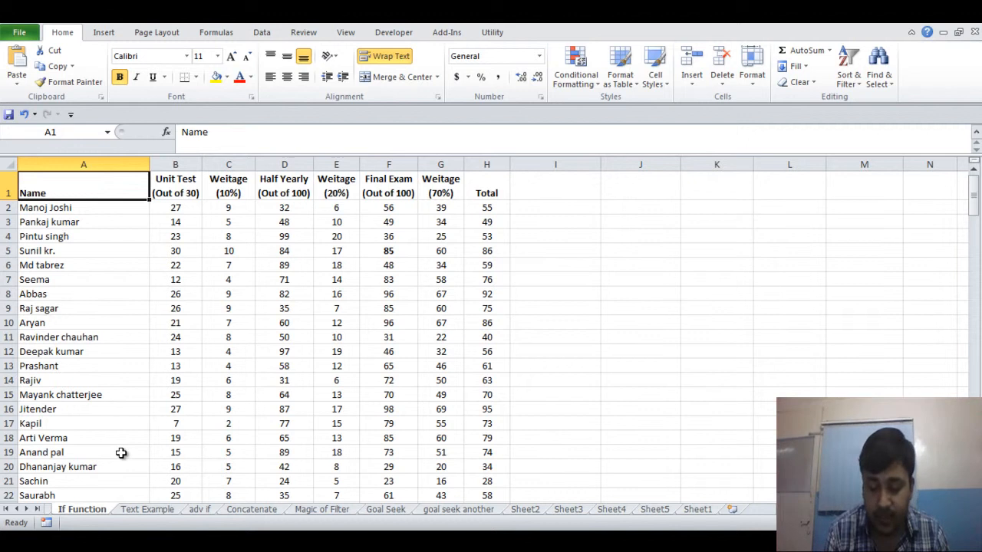
pyautogui.hotkey('ctrl', 'Right')
pyautogui.hotkey('ctrl', 'Right')
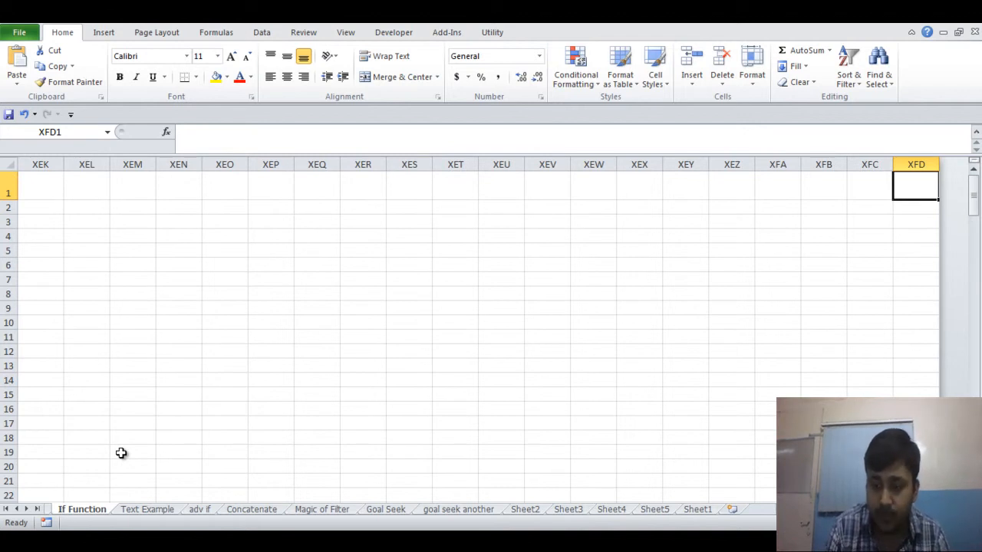
# Enter a COLUMN formula in cell XFD1 to return its column number, and go back to the start of the row
pyautogui.write('=cou')
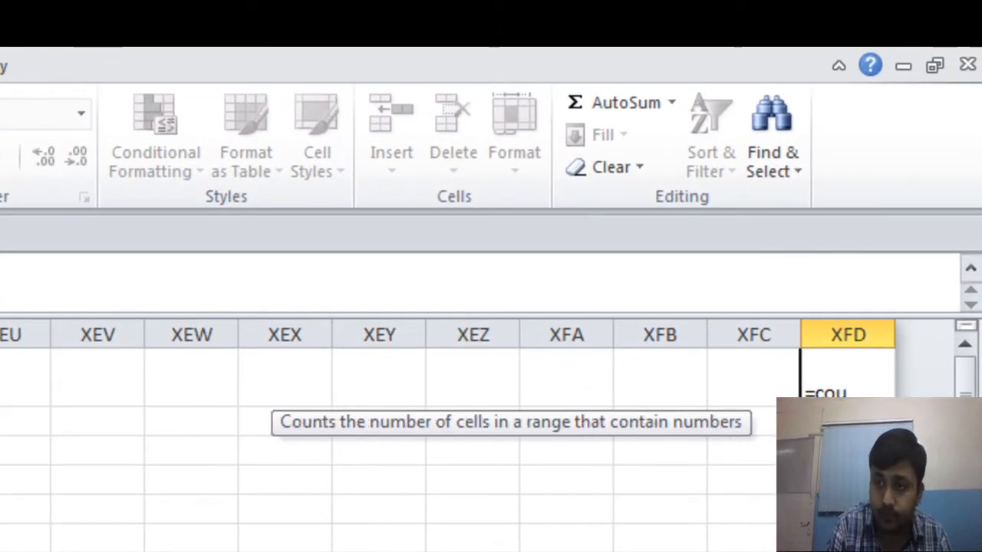
pyautogui.write('l')
pyautogui.press('BackSpace')
pyautogui.press('BackSpace')
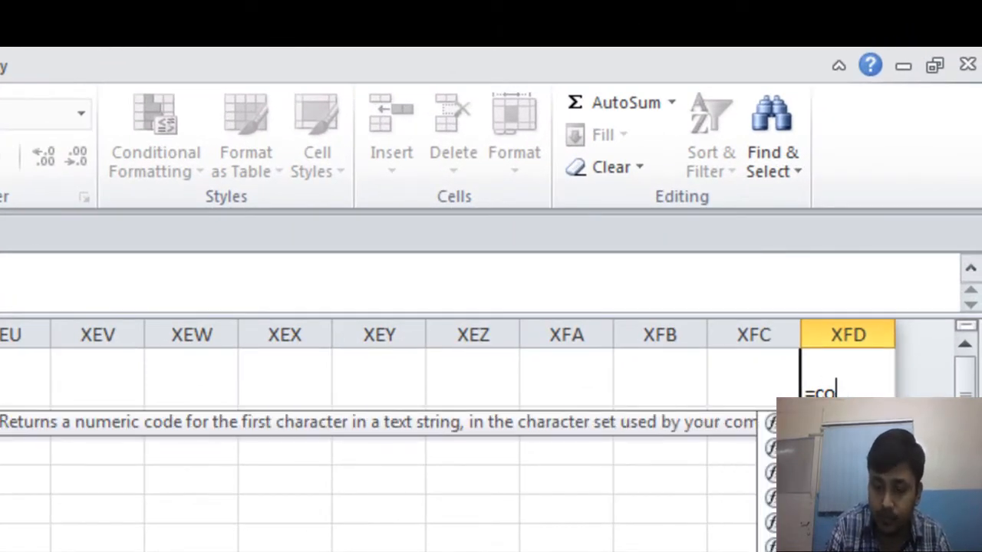
pyautogui.write('lum')
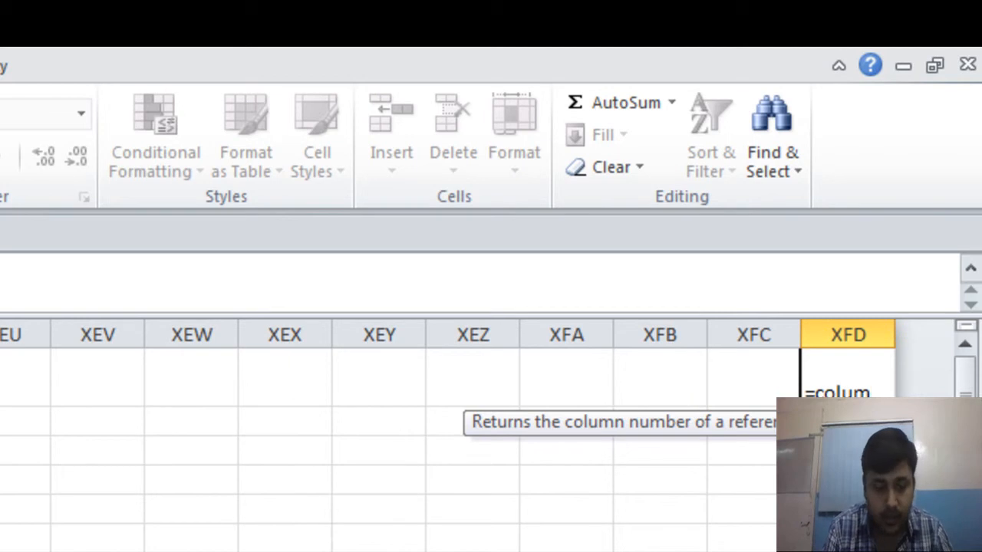
pyautogui.press('BackSpace')
pyautogui.press('BackSpace')
pyautogui.press('BackSpace')
pyautogui.press('BackSpace')
pyautogui.press('BackSpace')
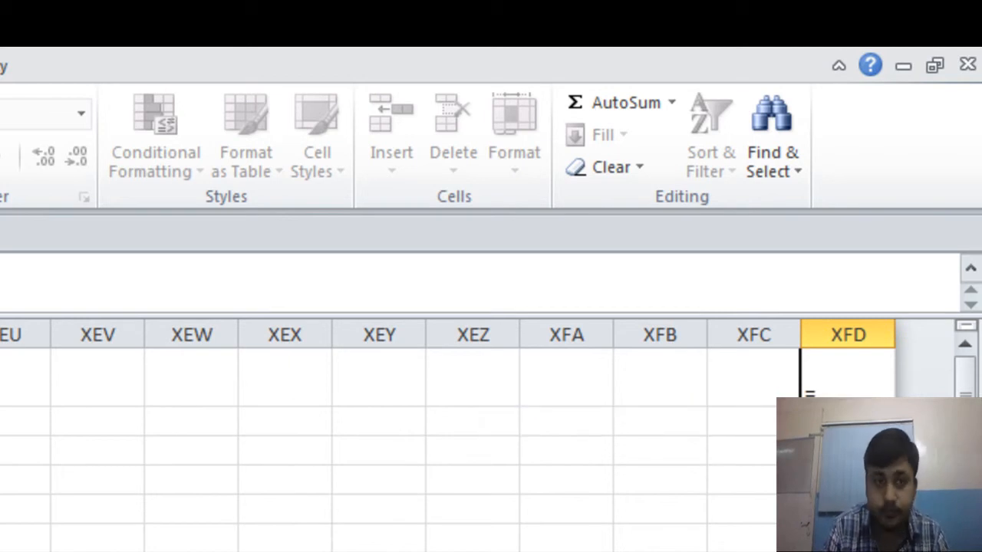
pyautogui.press('Return')
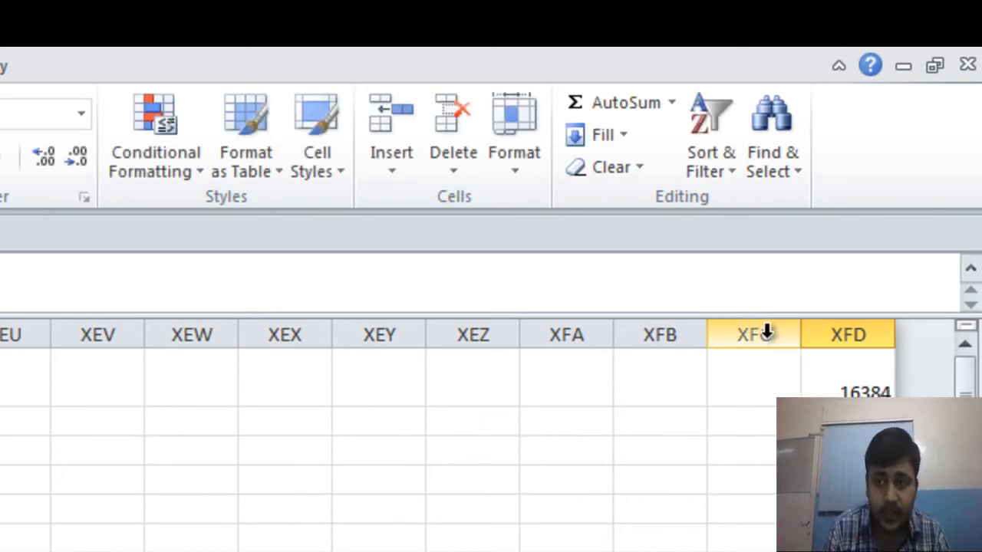
pyautogui.click(823, 388)
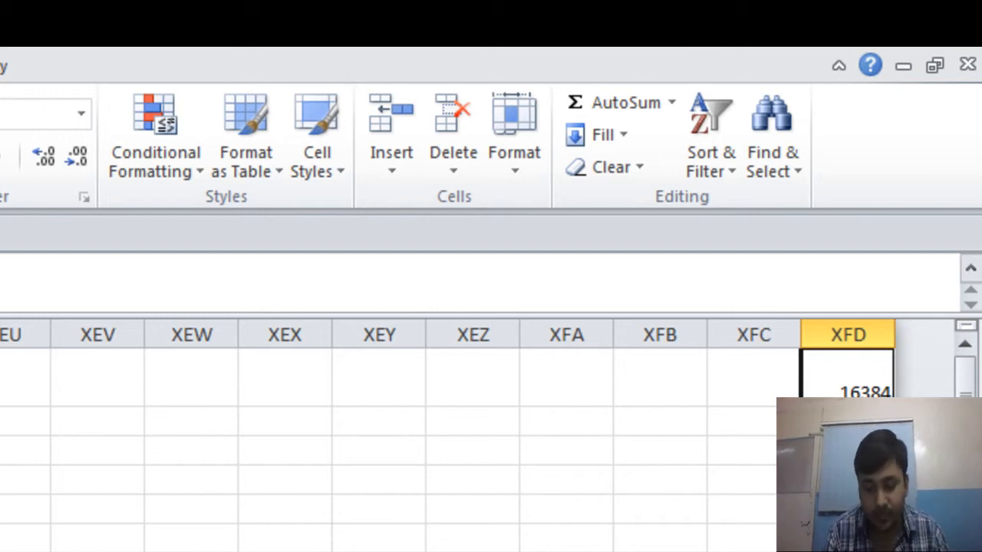
pyautogui.hotkey('ctrl', 'Left')
pyautogui.hotkey('ctrl', 'Left')
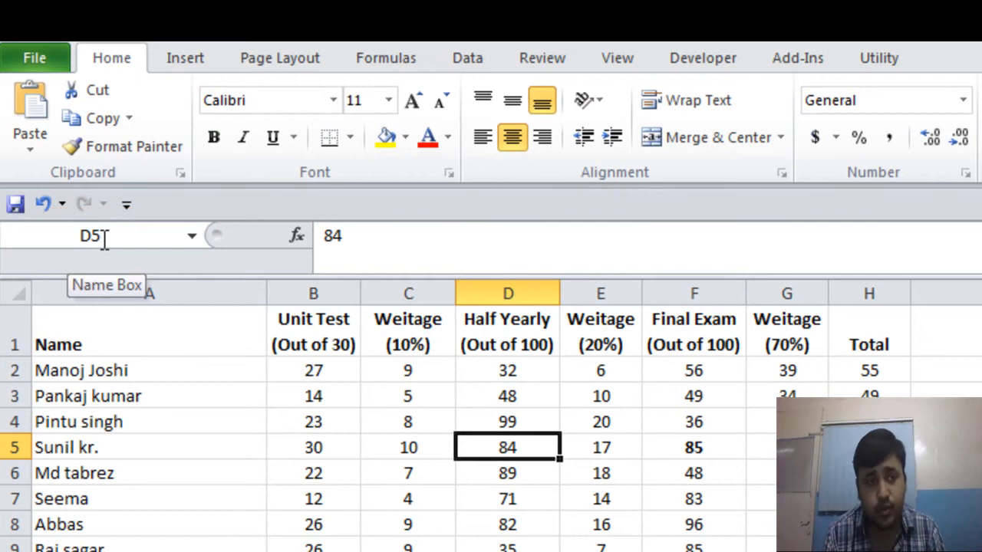
# Go directly to cell A54 by entering its cell reference
pyautogui.click(124, 235)
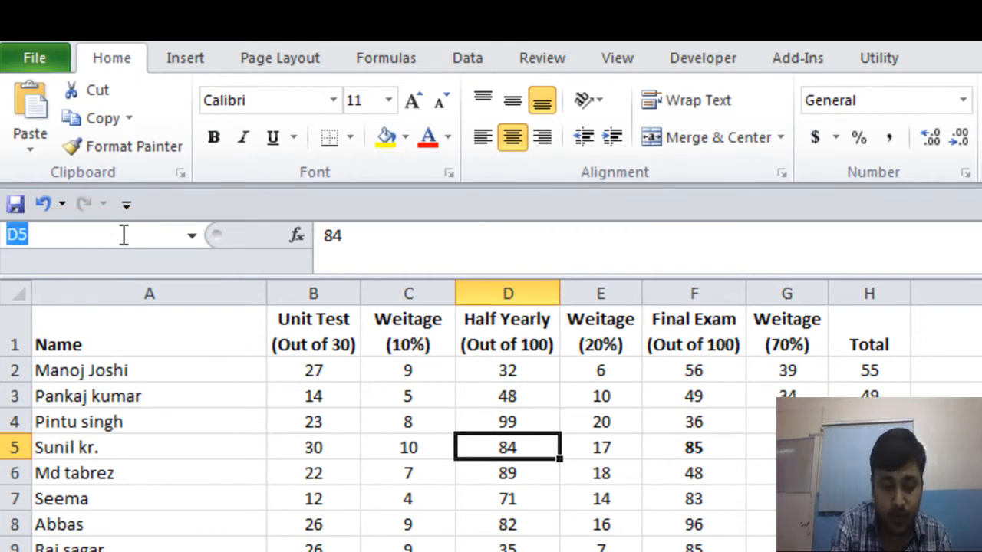
pyautogui.write('a54')
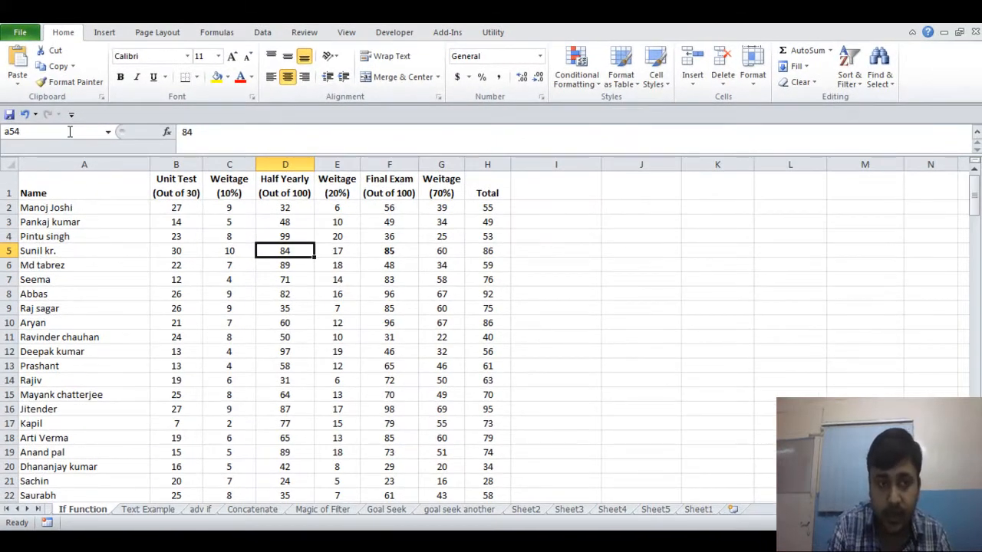
pyautogui.press('Return')
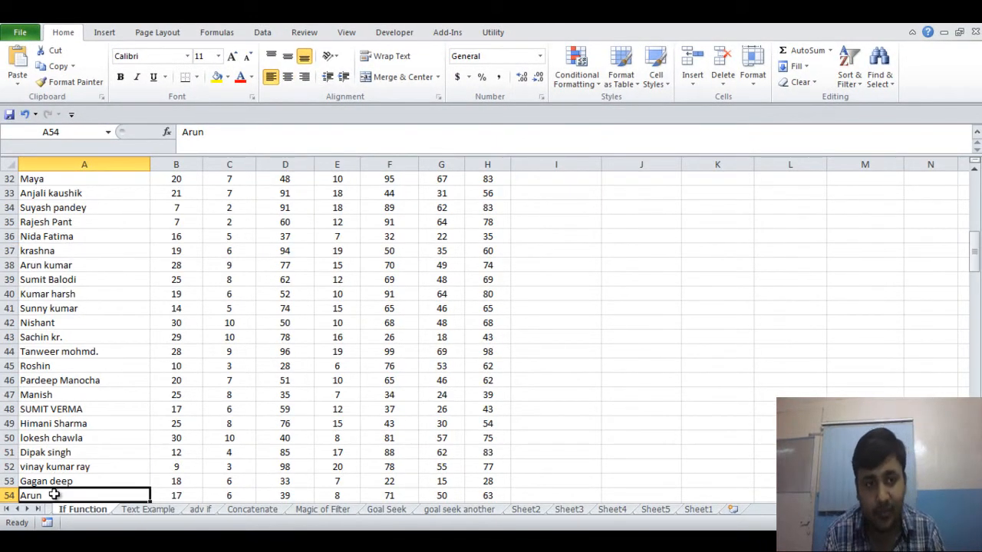
# Examine the formula in H36 and its referenced cells without changing it, and check the formula in G42
pyautogui.click(490, 235)
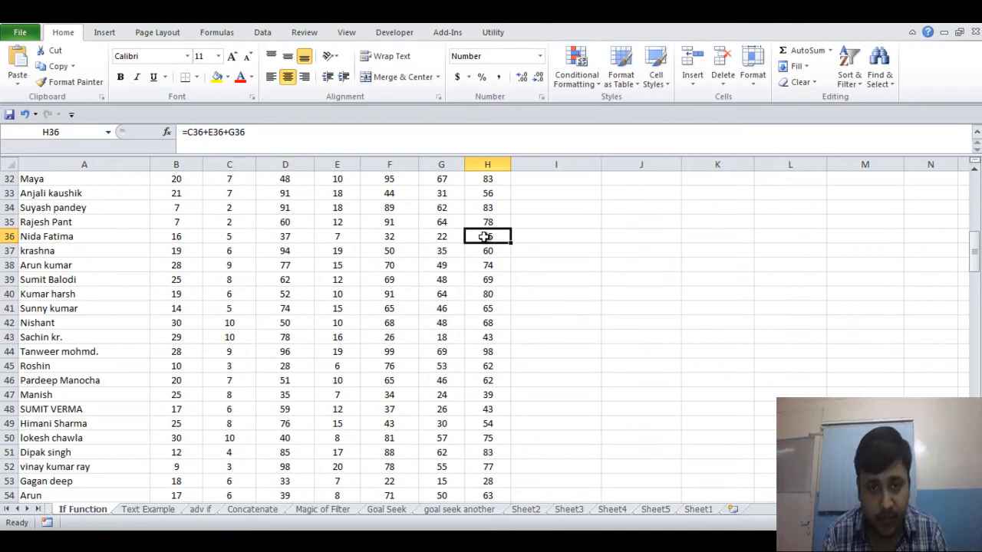
pyautogui.doubleClick(485, 237)
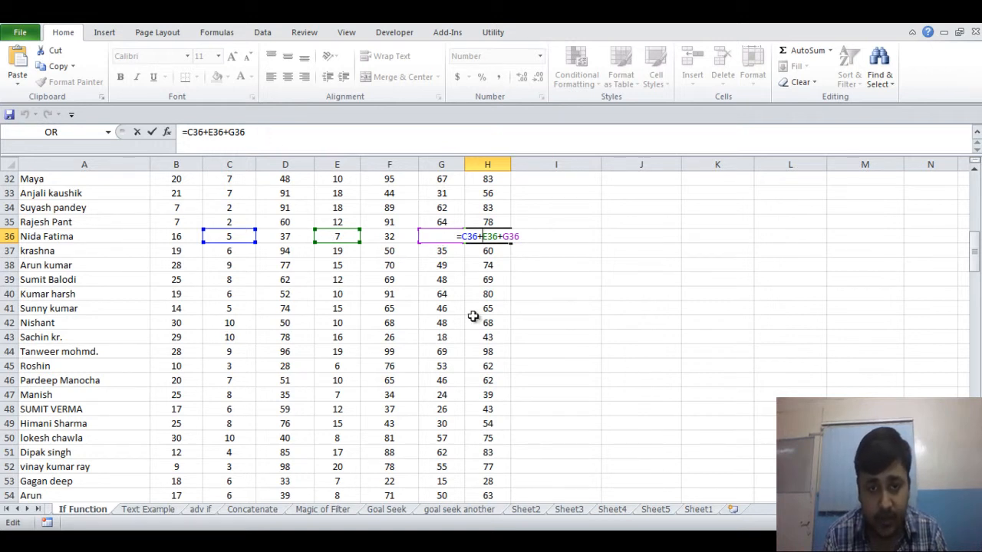
pyautogui.hotkey('ctrl', 'Return')
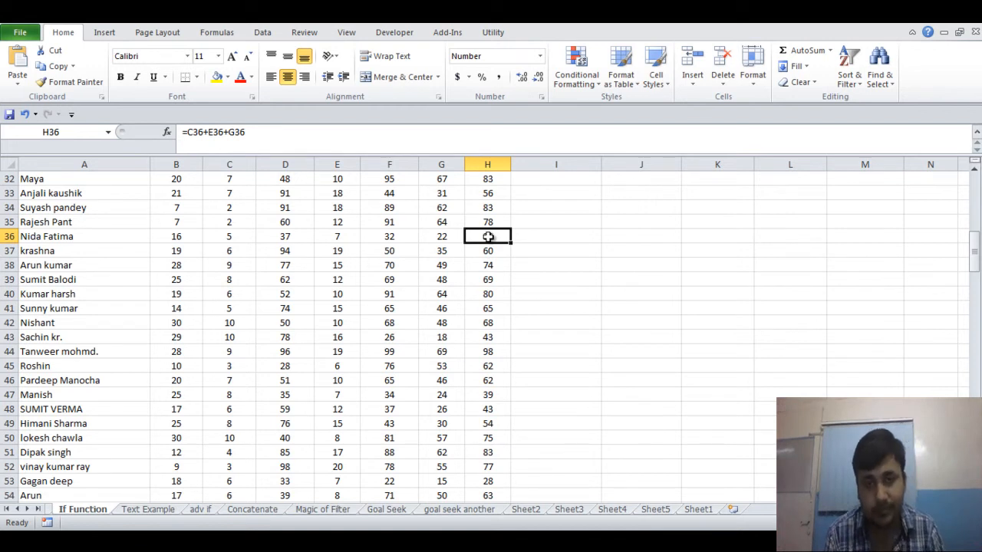
pyautogui.click(441, 323)
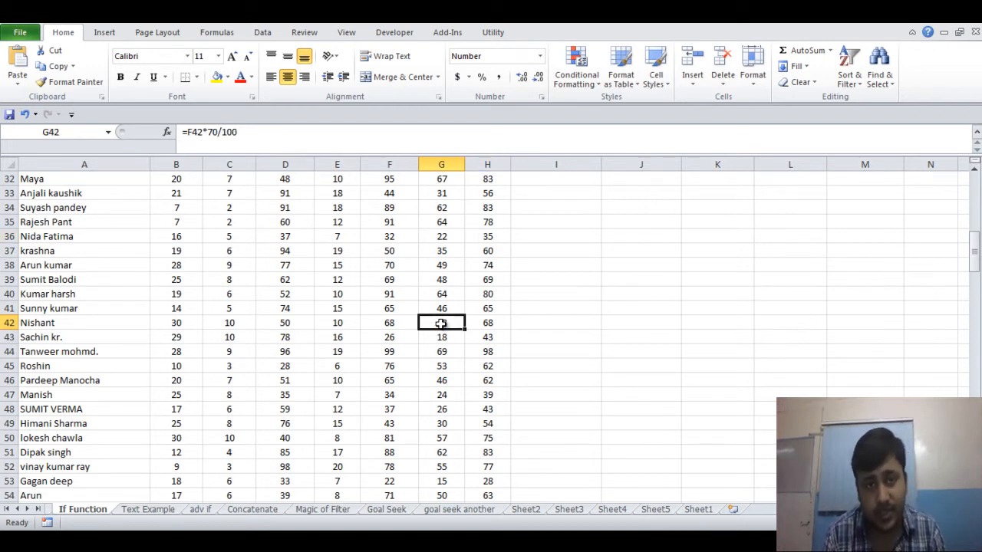